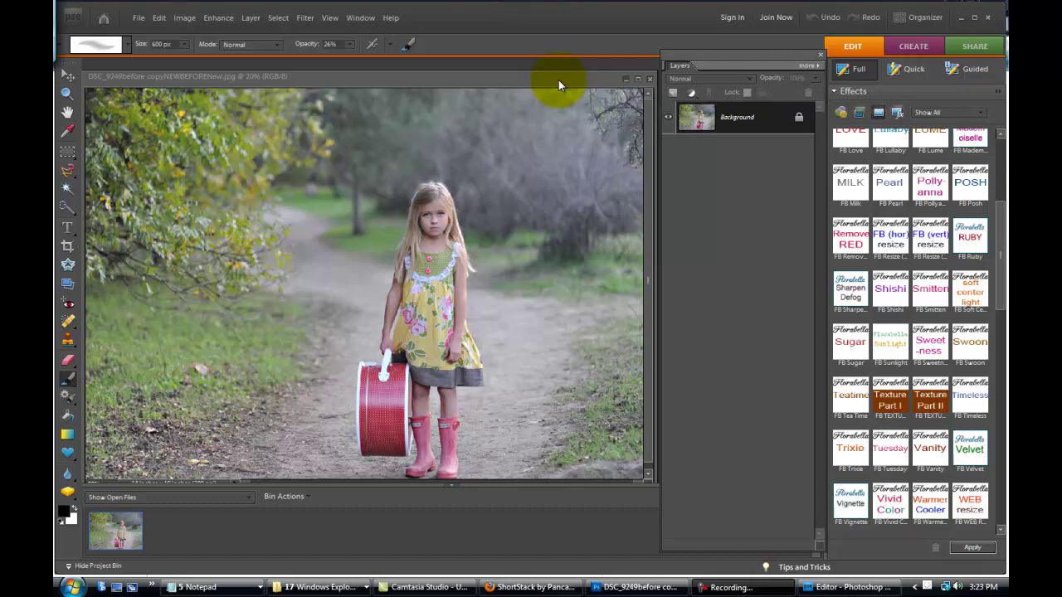
# Run the FB Texture Part I action and browse to the Florabella Textures III files
pyautogui.doubleClick(894, 395)
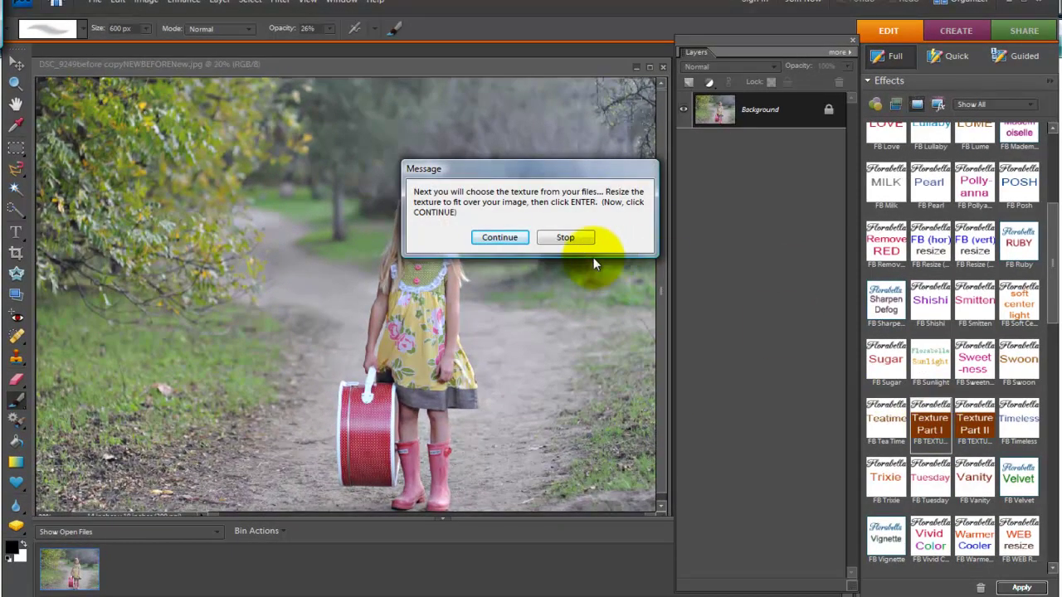
pyautogui.click(515, 238)
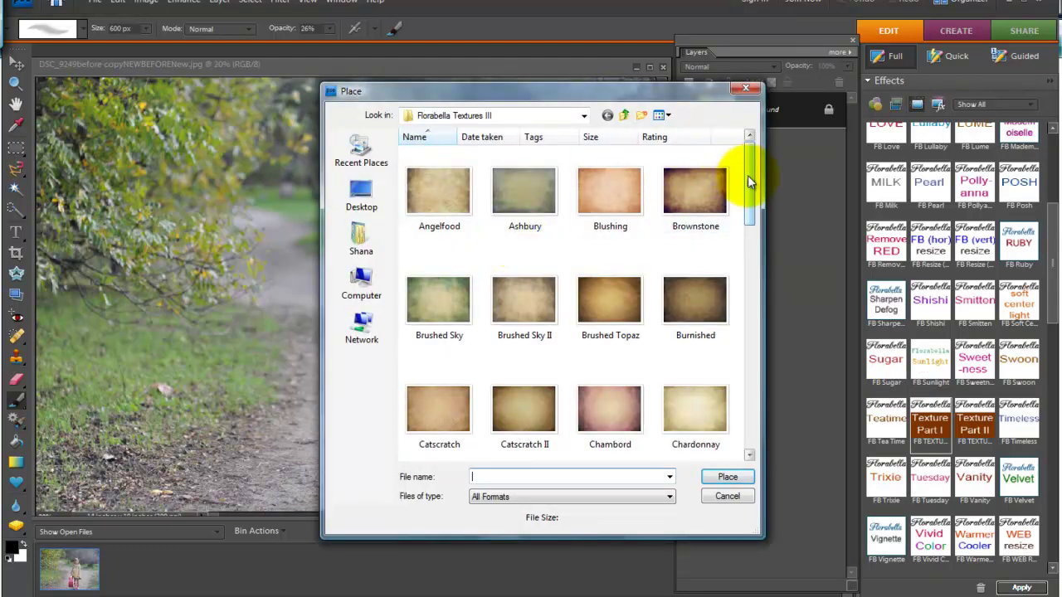
pyautogui.moveTo(747, 175); pyautogui.dragTo(750, 204)
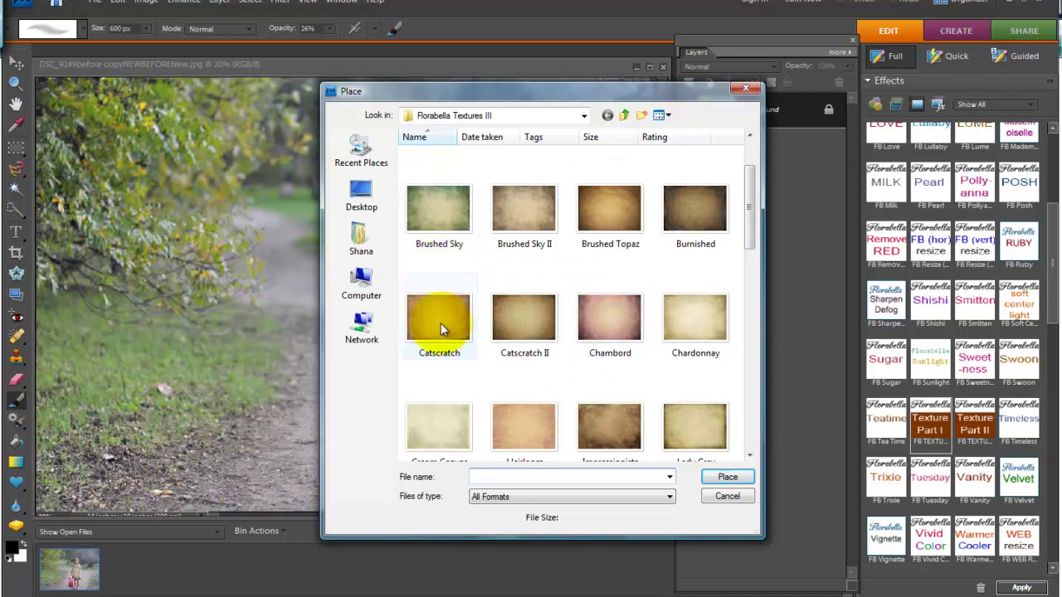
pyautogui.moveTo(439, 317)
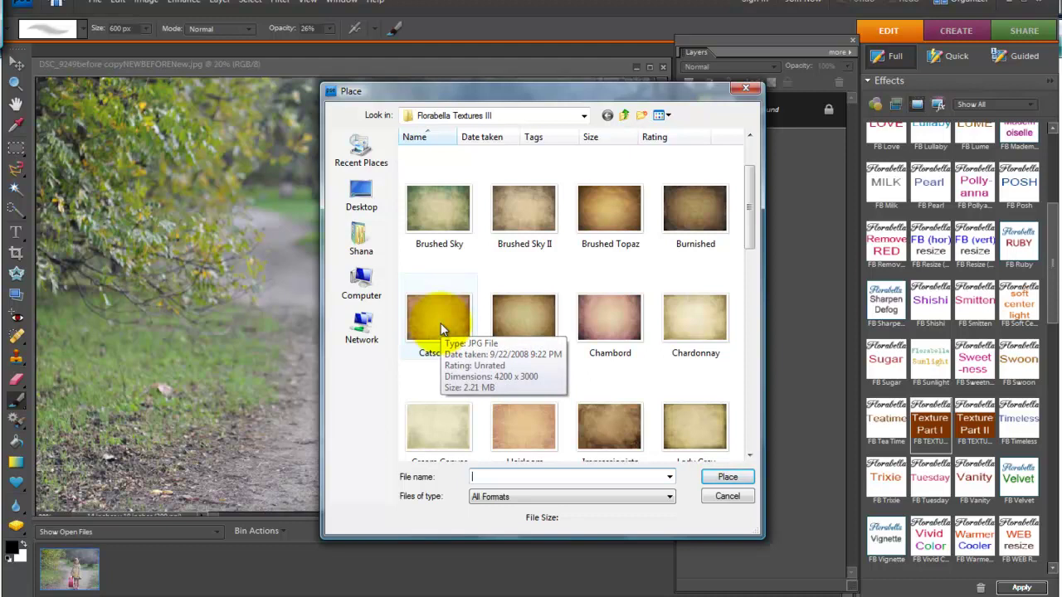
# Place and commit the Catscratch texture over the photo, moving the action message aside
pyautogui.doubleClick(441, 322)
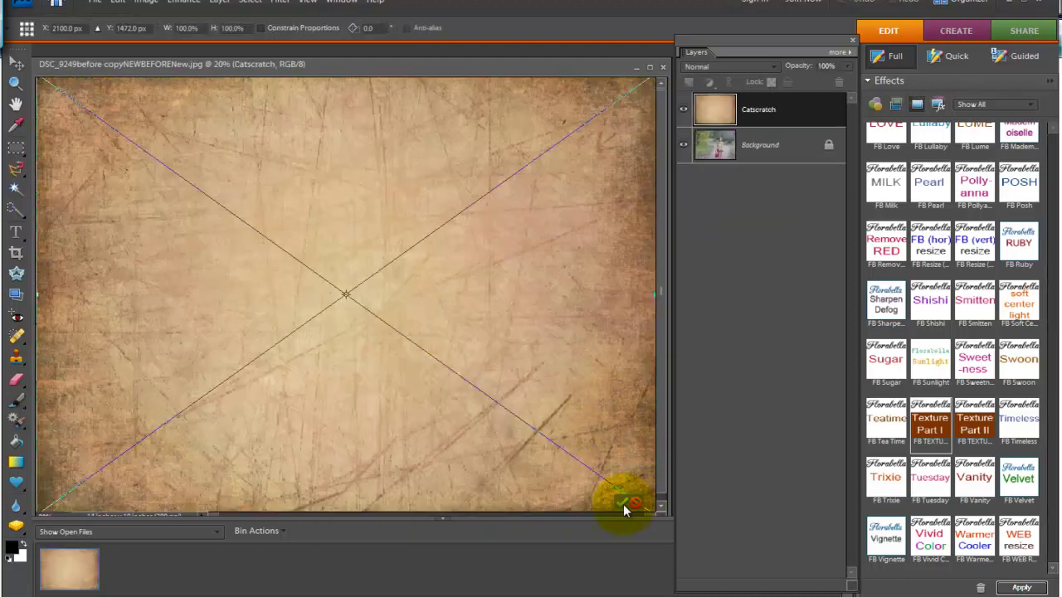
pyautogui.click(625, 505)
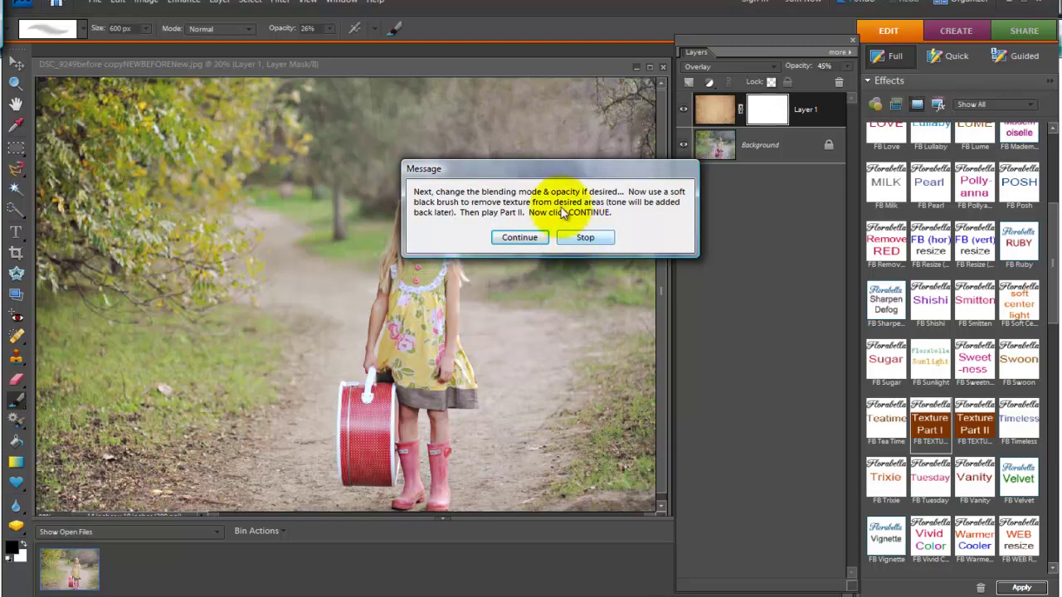
pyautogui.moveTo(553, 169); pyautogui.dragTo(601, 259)
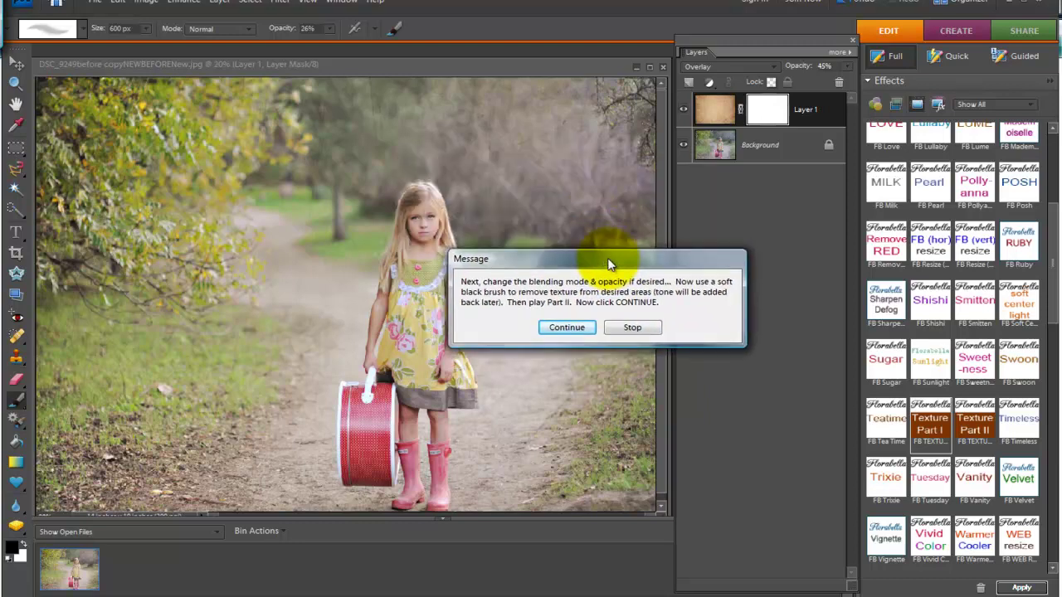
# Try Soft Light, keep the texture in Overlay, and raise its opacity to about 55%
pyautogui.click(570, 328)
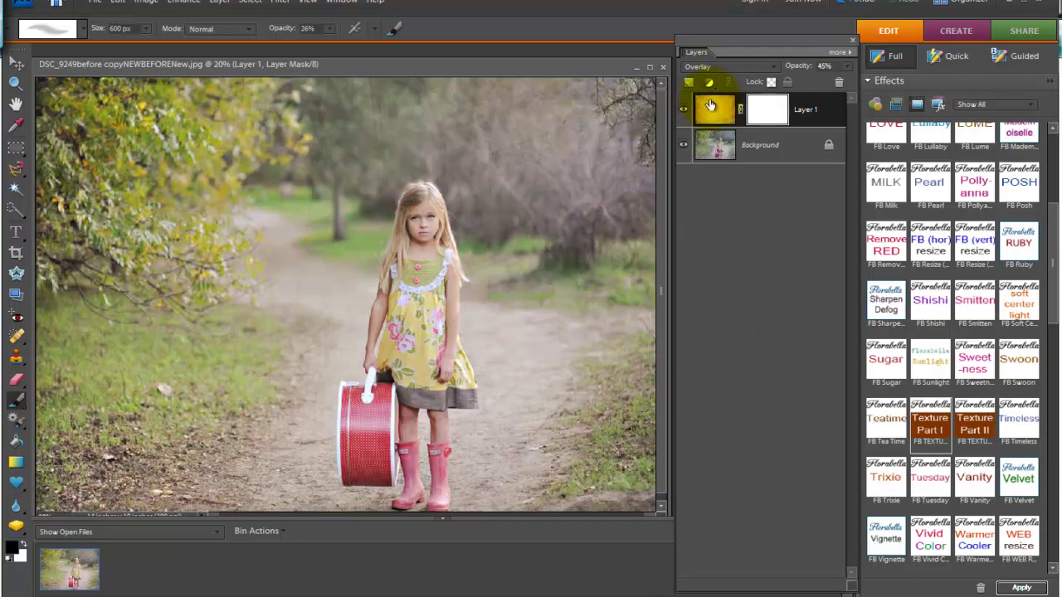
pyautogui.click(775, 67)
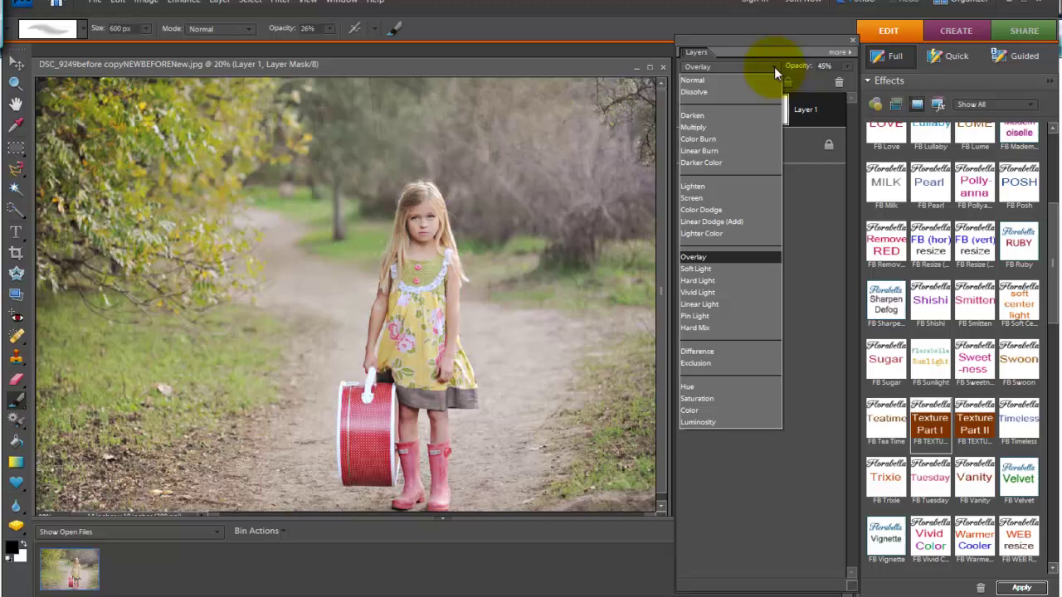
pyautogui.click(724, 268)
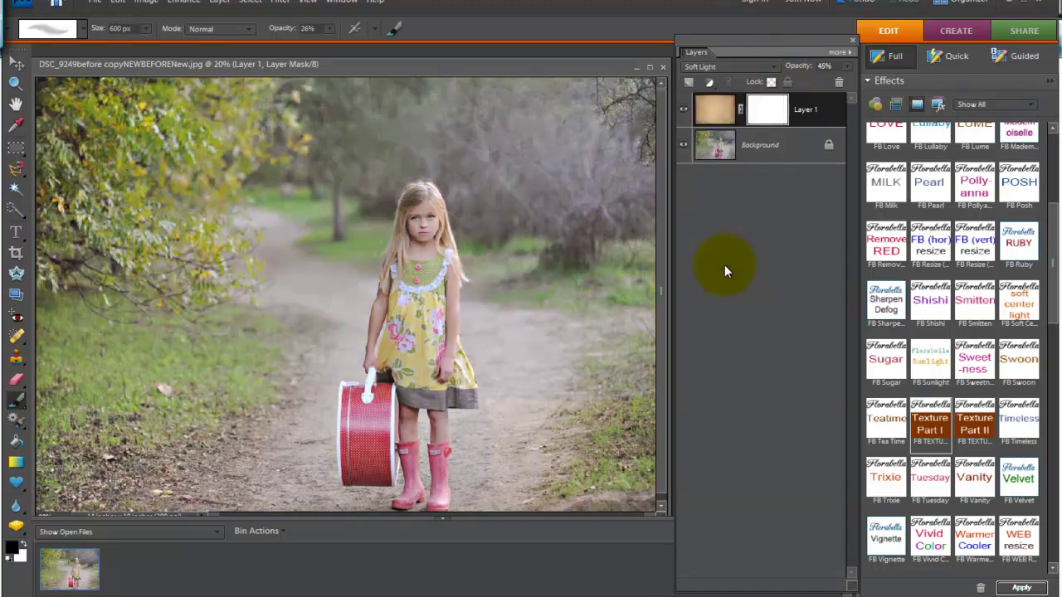
pyautogui.click(771, 66)
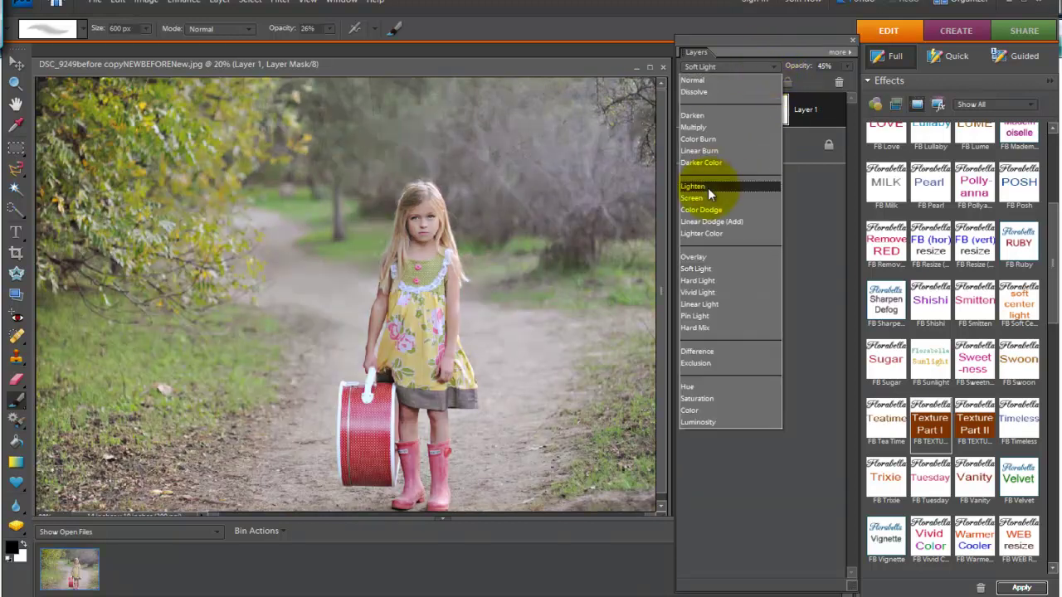
pyautogui.click(707, 257)
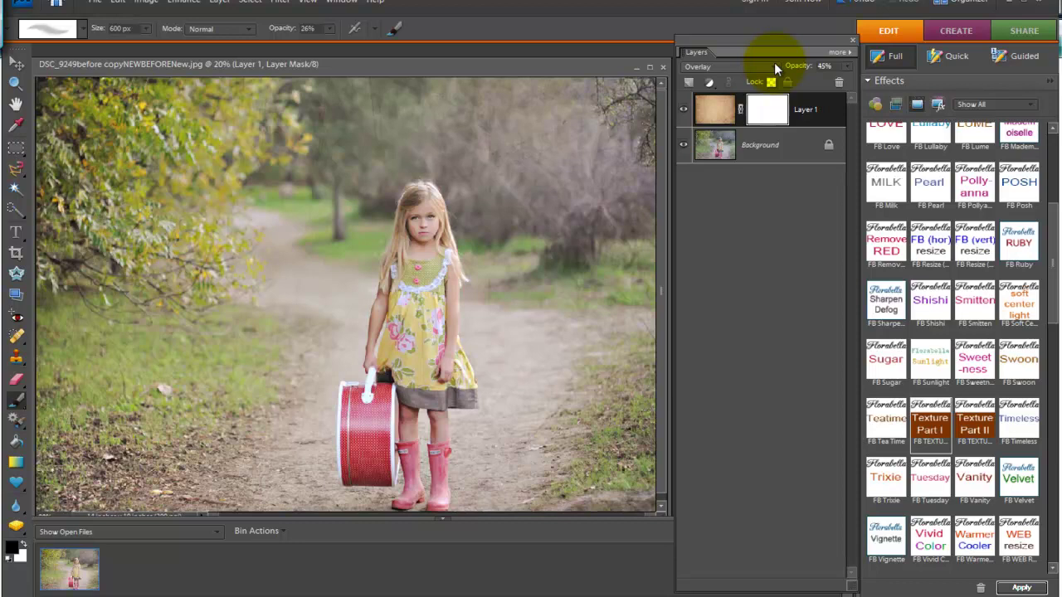
pyautogui.click(849, 64)
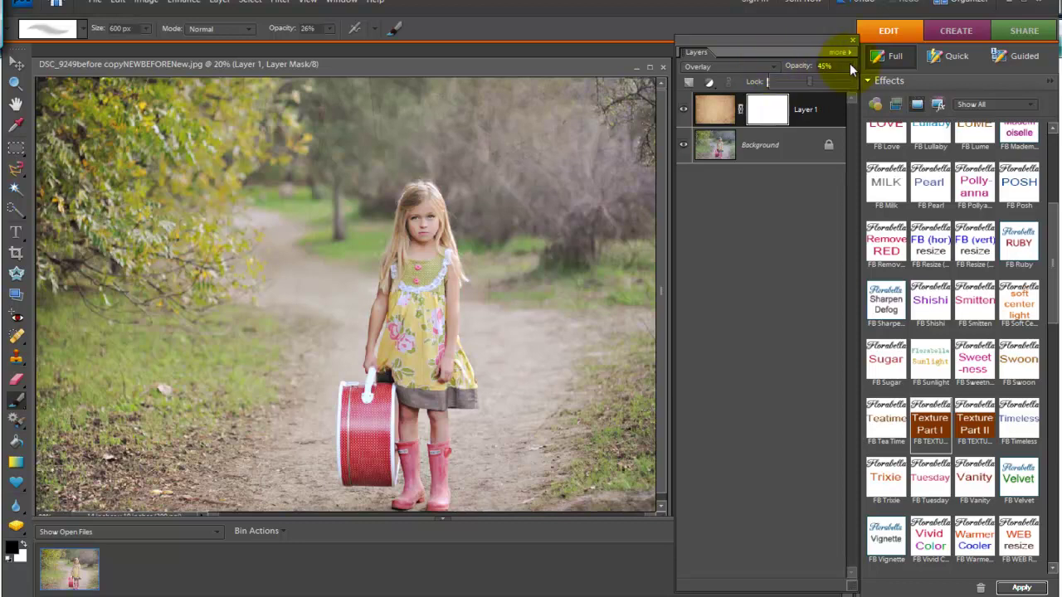
pyautogui.moveTo(819, 81); pyautogui.dragTo(819, 80)
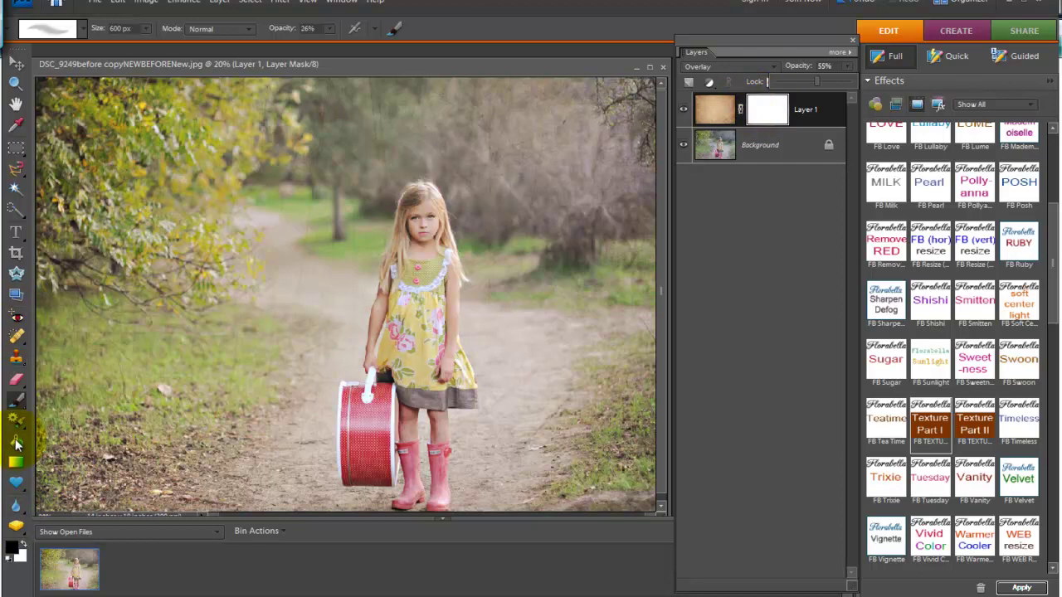
# Select the Brush Tool with black foreground and the soft 300 px brush preset
pyautogui.click(16, 400)
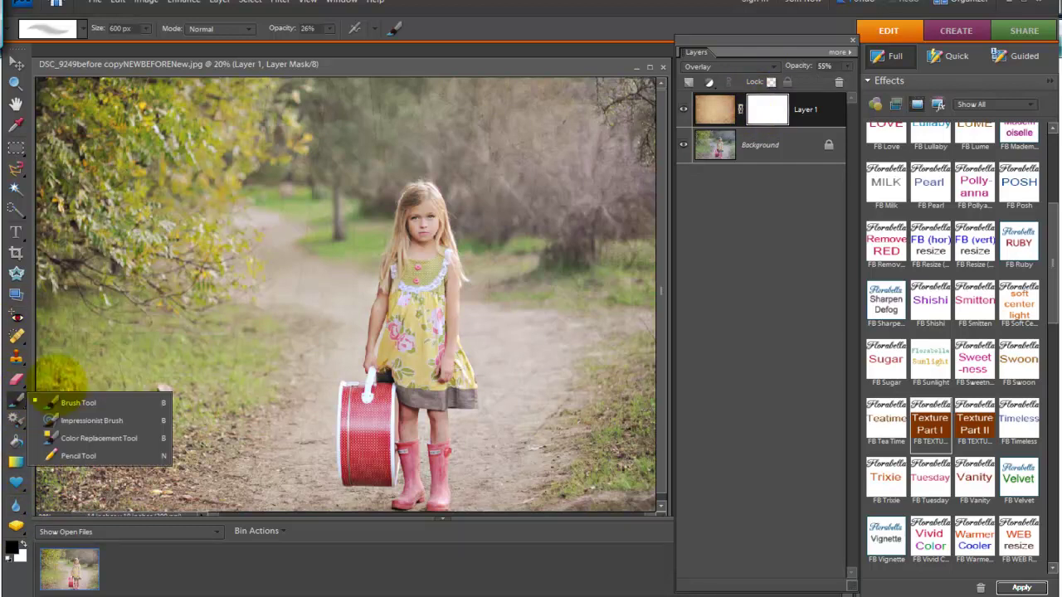
pyautogui.click(11, 547)
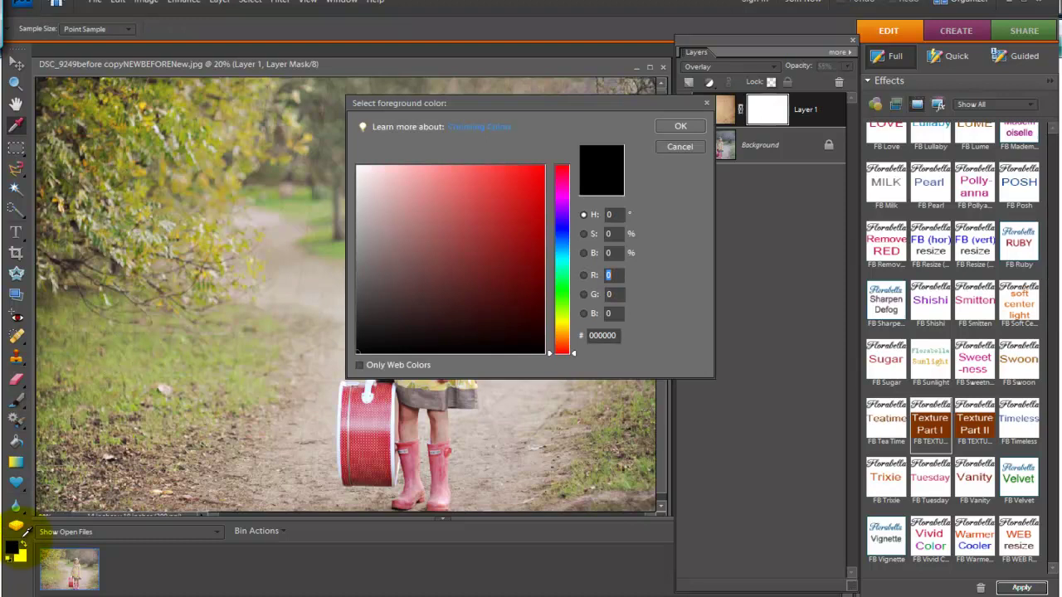
pyautogui.click(679, 124)
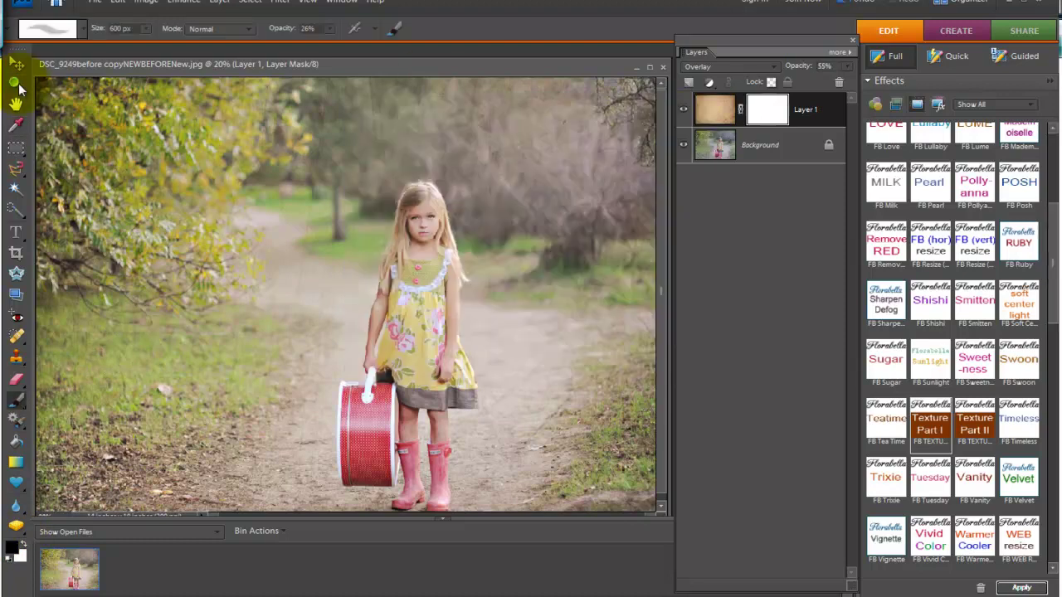
pyautogui.click(90, 31)
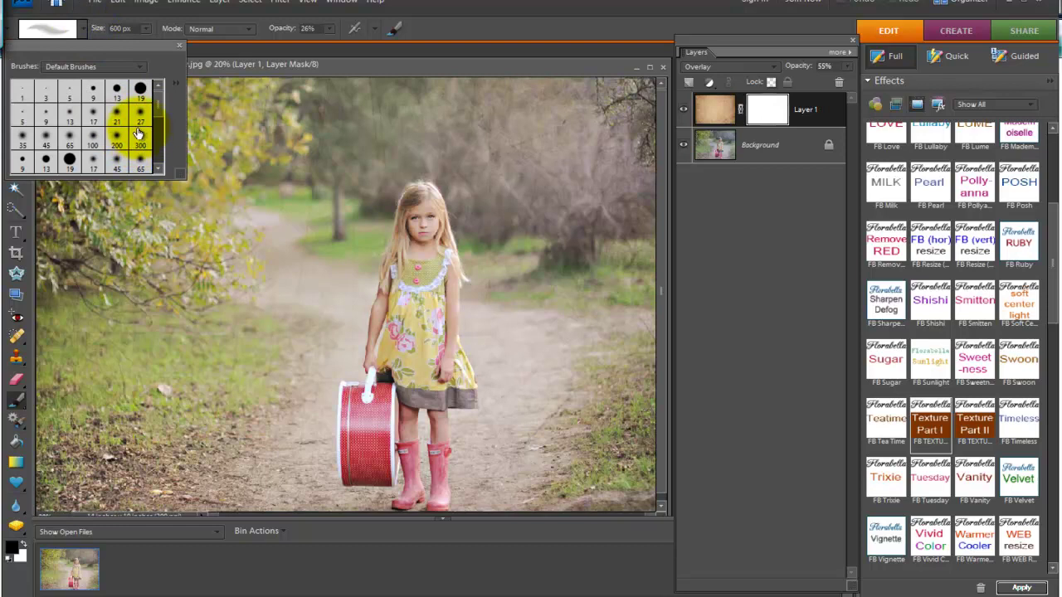
pyautogui.click(143, 139)
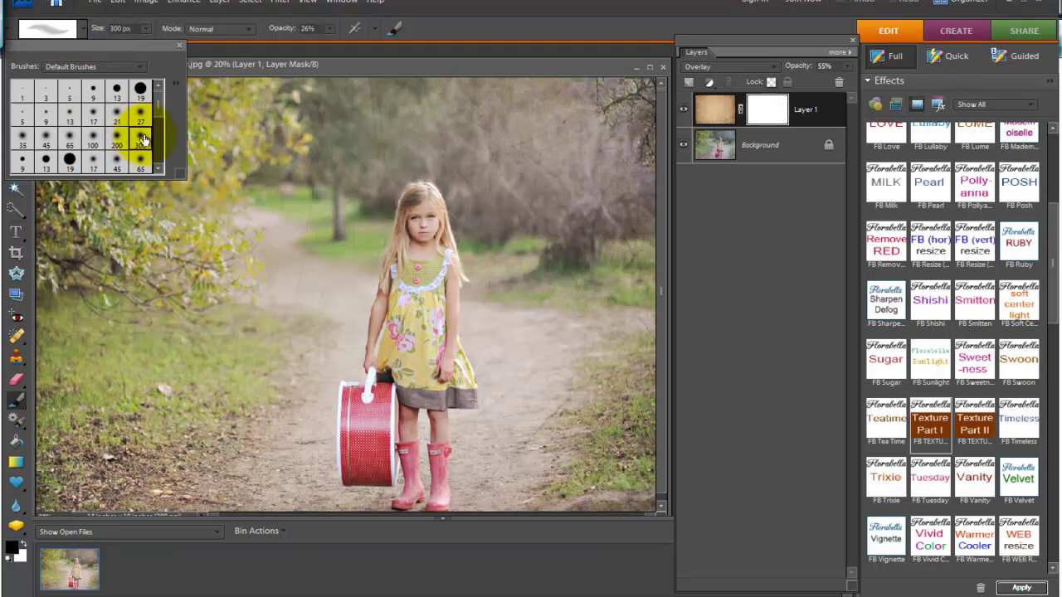
pyautogui.doubleClick(143, 139)
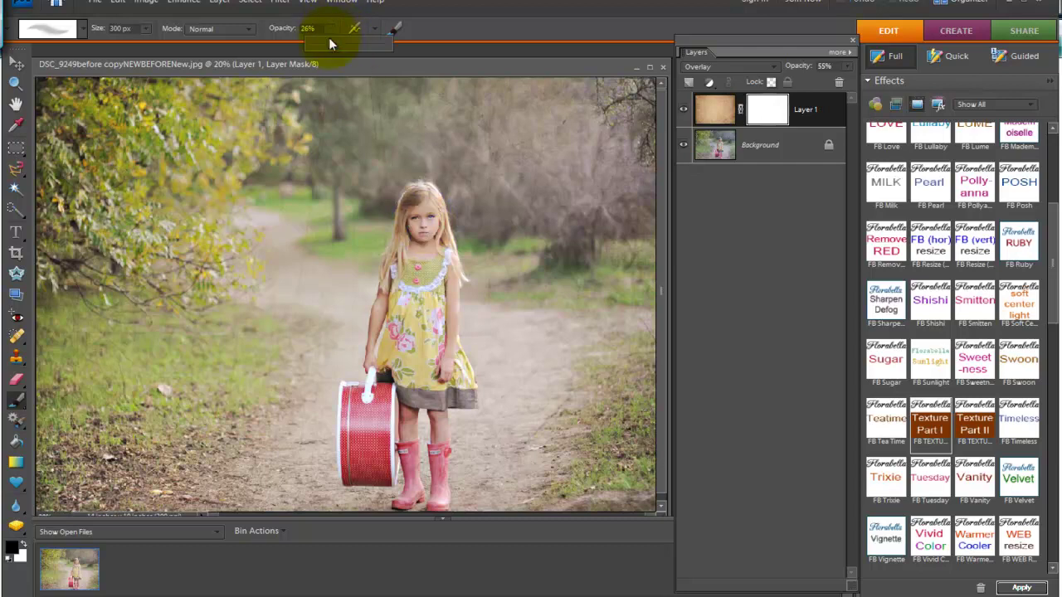
# Paint black on the texture mask over the girl's face, dress and legs
pyautogui.moveTo(344, 45); pyautogui.dragTo(407, 51)
pyautogui.moveTo(411, 207); pyautogui.dragTo(427, 245)
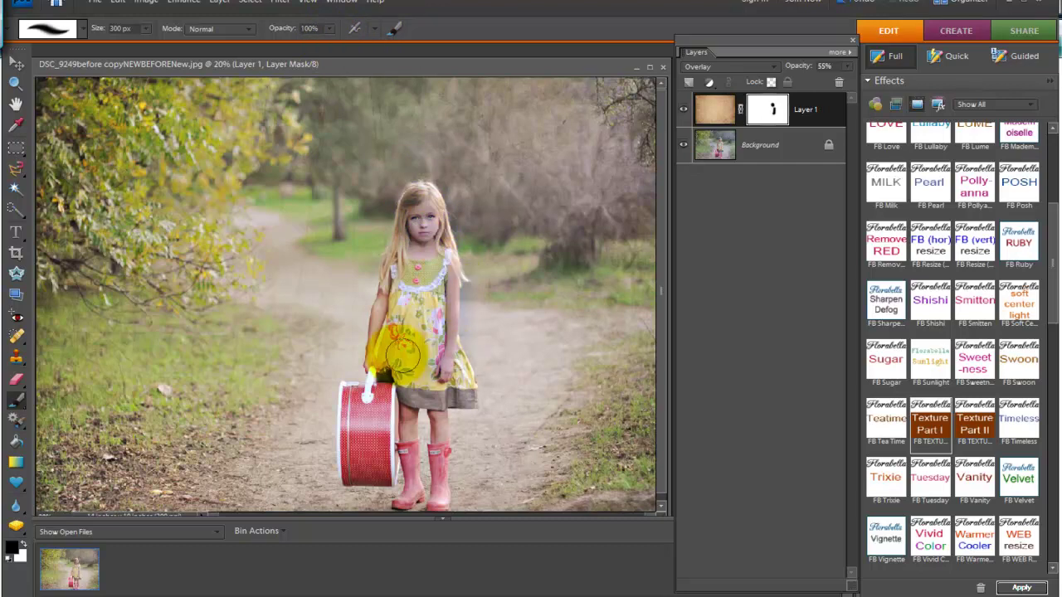
pyautogui.moveTo(377, 336); pyautogui.dragTo(415, 299)
pyautogui.moveTo(407, 415); pyautogui.dragTo(423, 386)
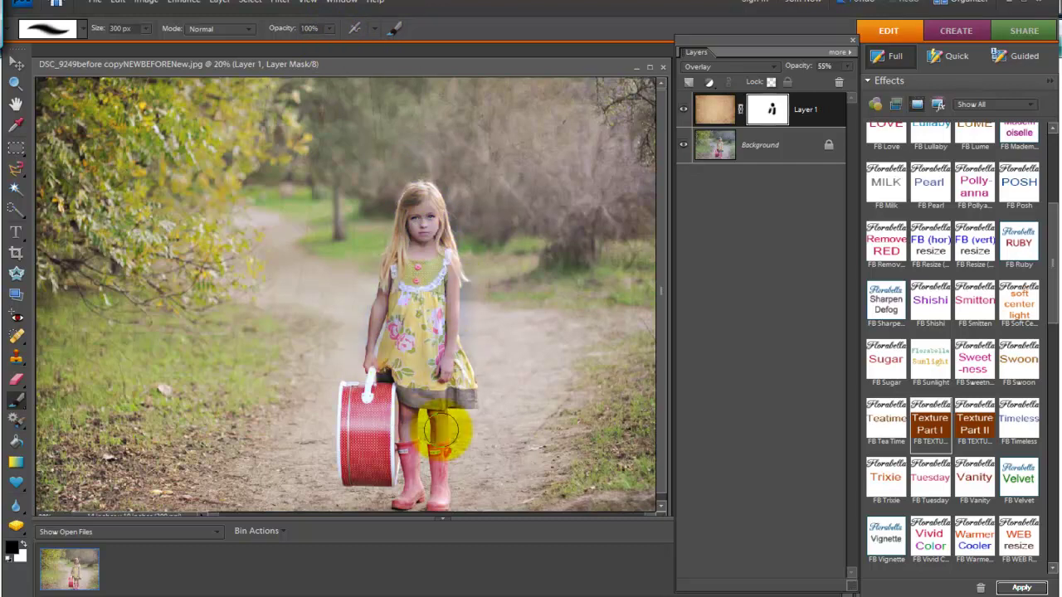
pyautogui.moveTo(424, 249); pyautogui.dragTo(427, 207)
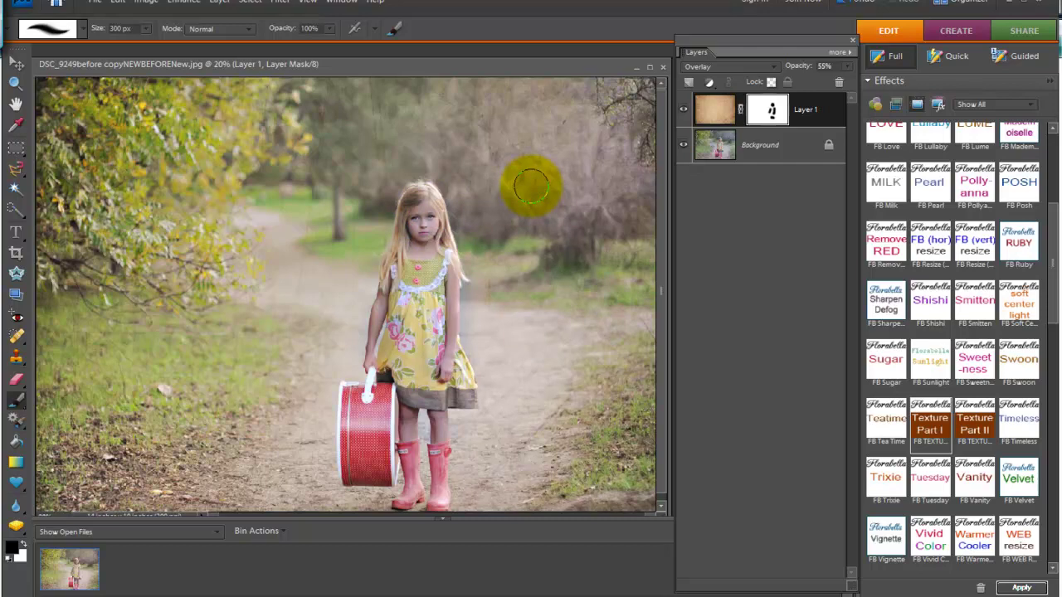
# Show the red mask overlay and feather texture around the girl with an 800 px, 25% brush
pyautogui.press('\\')
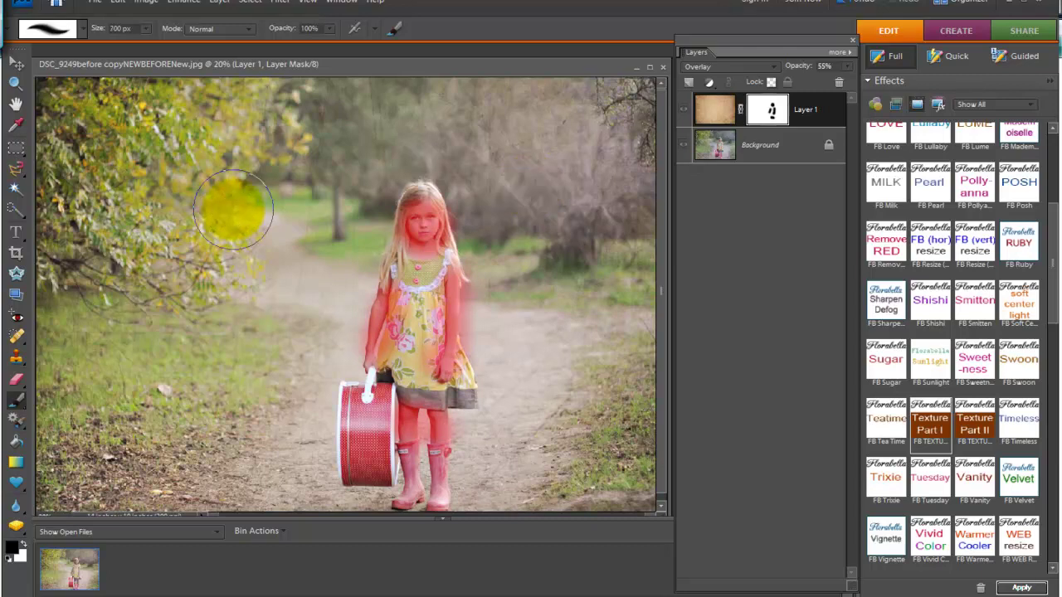
pyautogui.press(']')
pyautogui.press(']')
pyautogui.press(']')
pyautogui.press(']')
pyautogui.press(']')
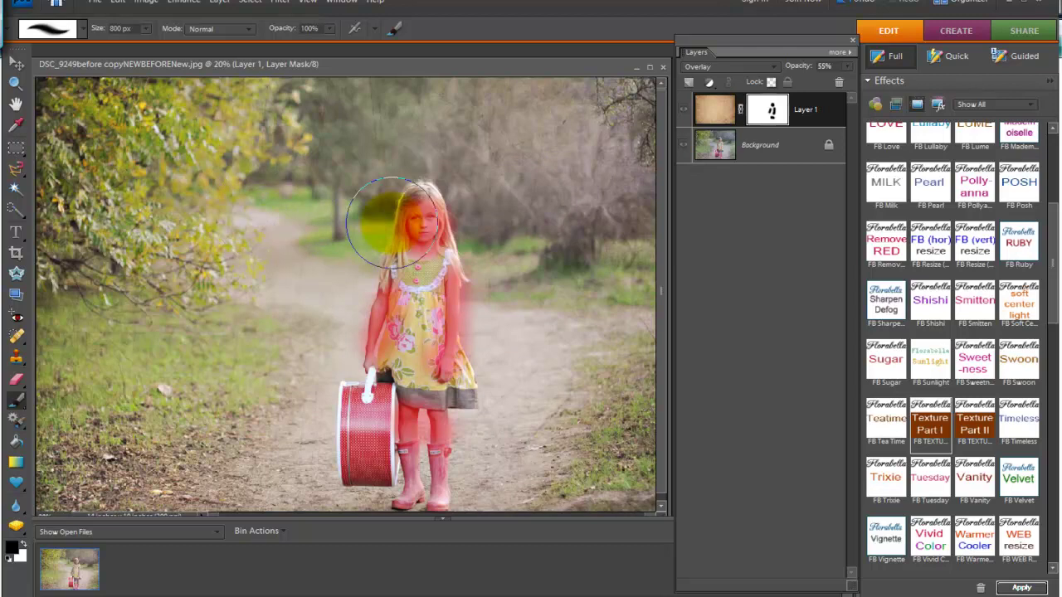
pyautogui.click(331, 27)
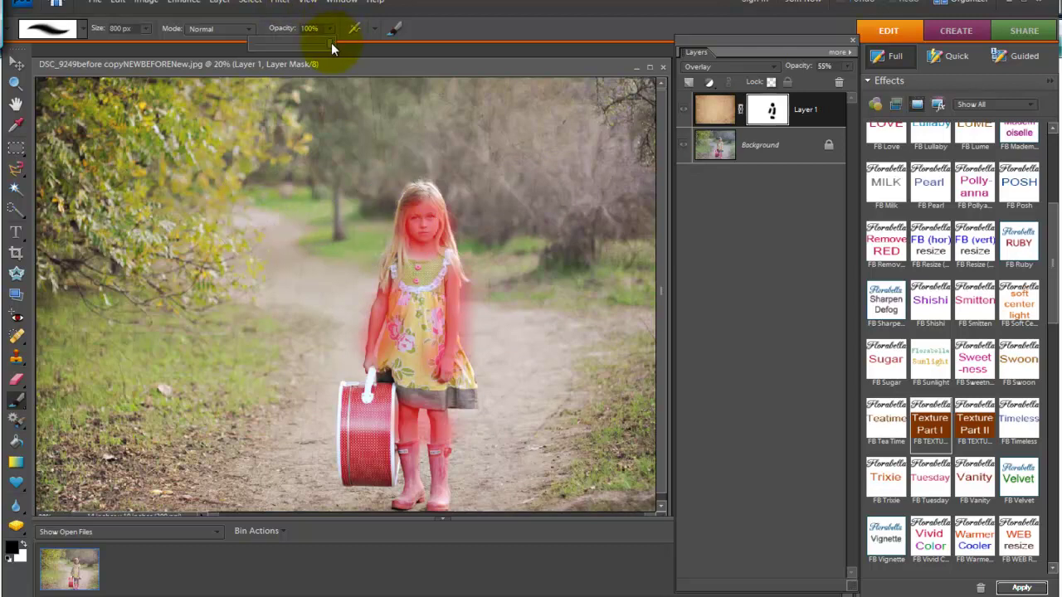
pyautogui.moveTo(278, 48); pyautogui.dragTo(271, 47)
pyautogui.click(423, 276)
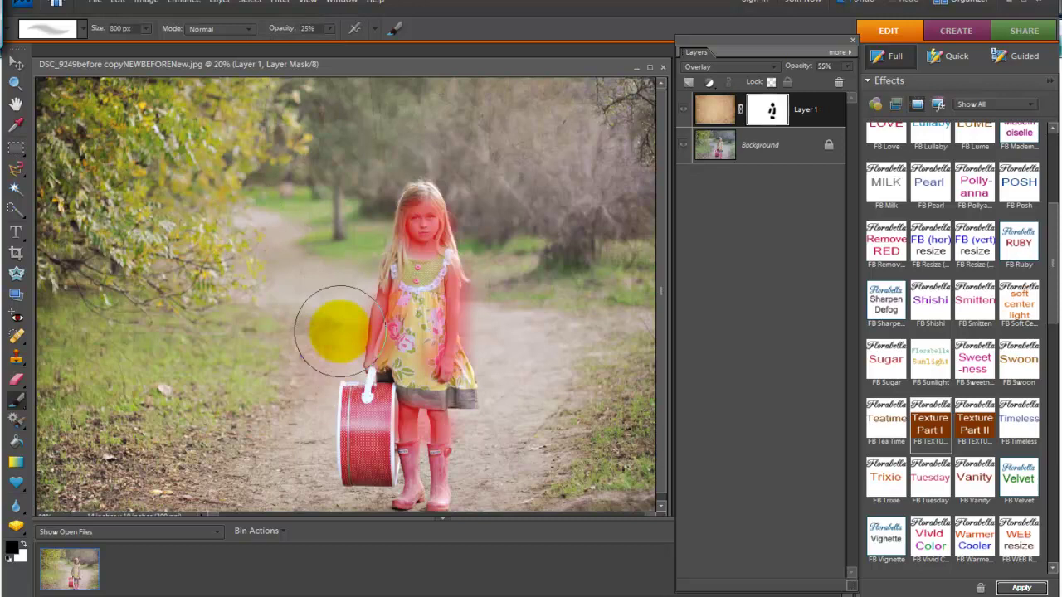
pyautogui.moveTo(373, 249)
pyautogui.mouseDown()
pyautogui.moveTo(426, 202)
pyautogui.moveTo(474, 284)
pyautogui.moveTo(423, 441)
pyautogui.moveTo(391, 307)
pyautogui.moveTo(451, 434)
pyautogui.moveTo(474, 268)
pyautogui.moveTo(412, 212)
pyautogui.moveTo(391, 277)
pyautogui.mouseUp()
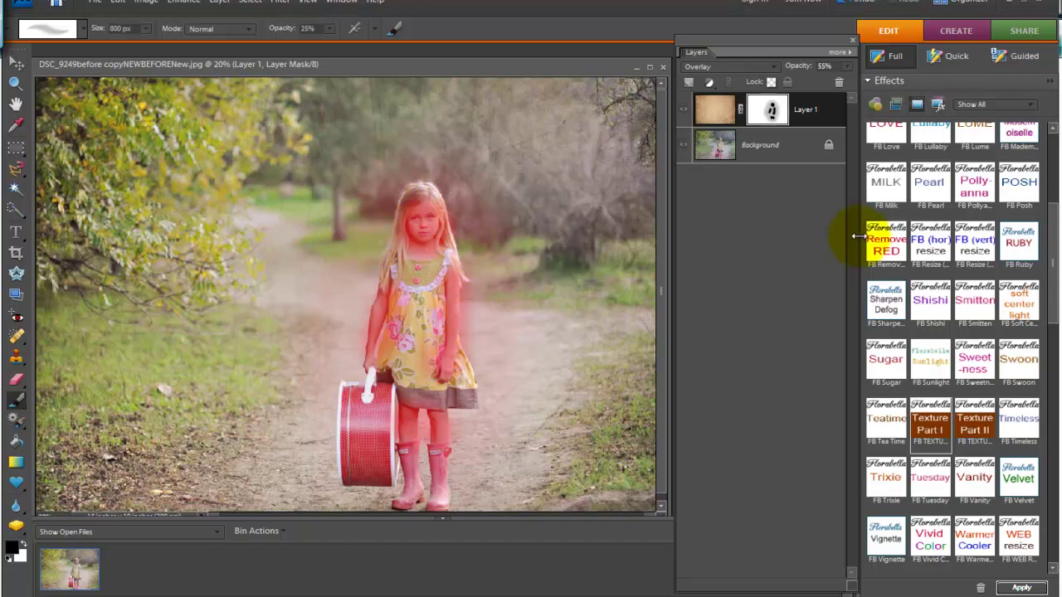
# Hide the mask overlay and run the Florabella finishing action through both message dialogs
pyautogui.press('\\')
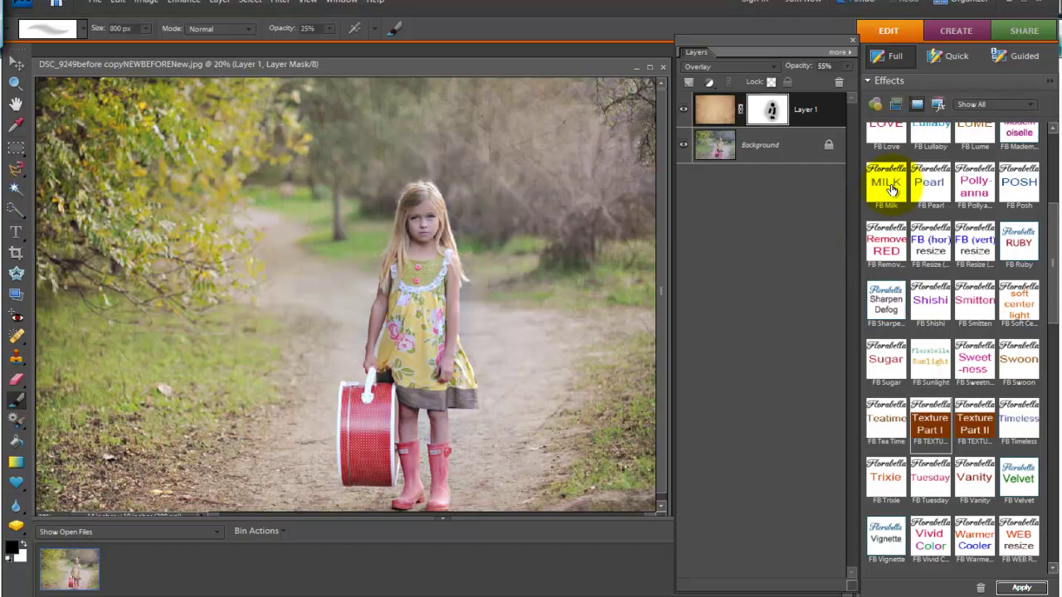
pyautogui.doubleClick(980, 431)
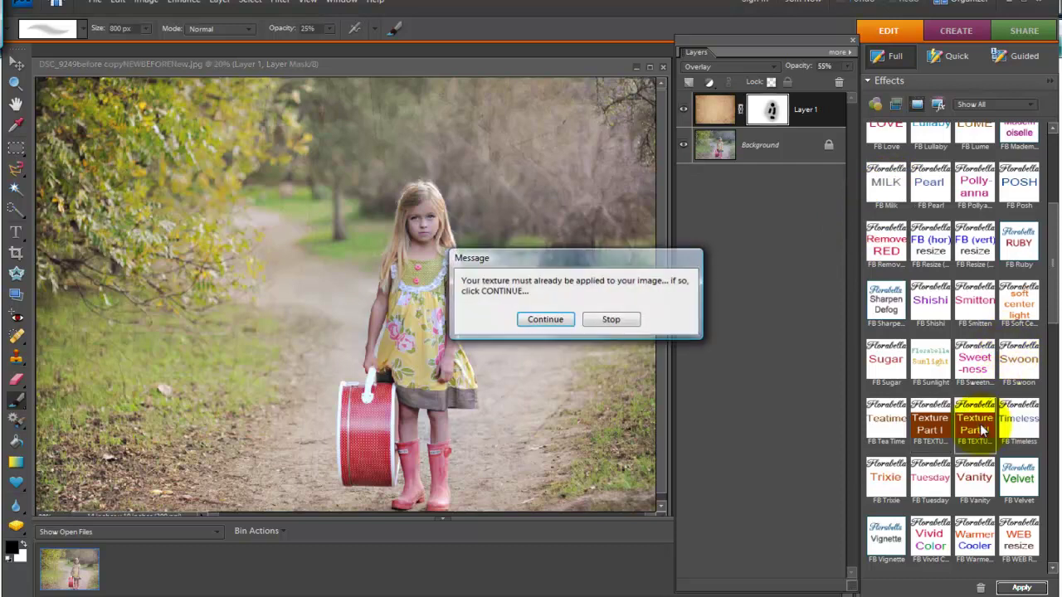
pyautogui.click(545, 321)
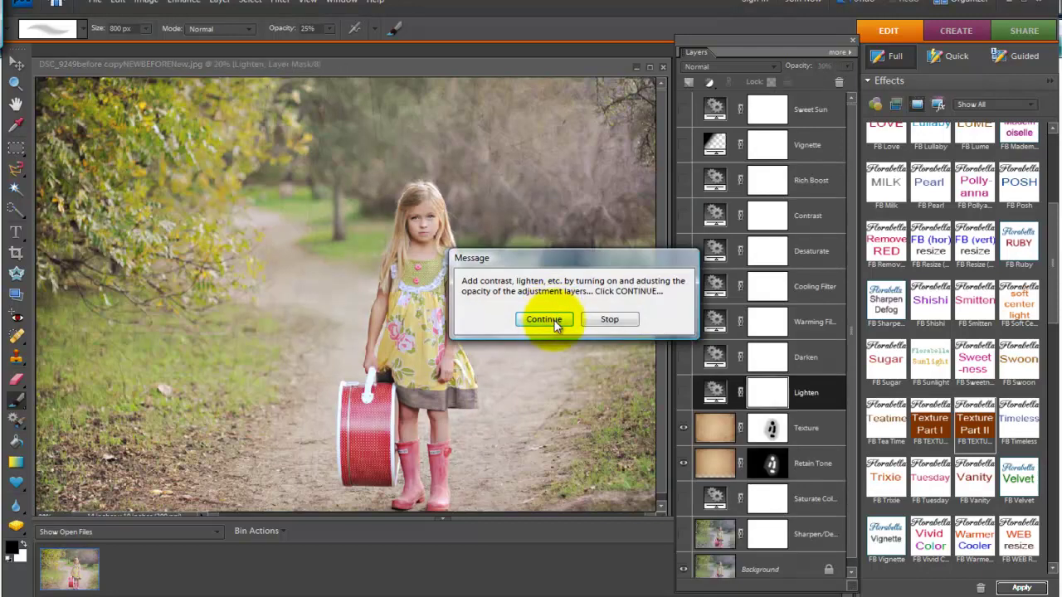
pyautogui.click(553, 318)
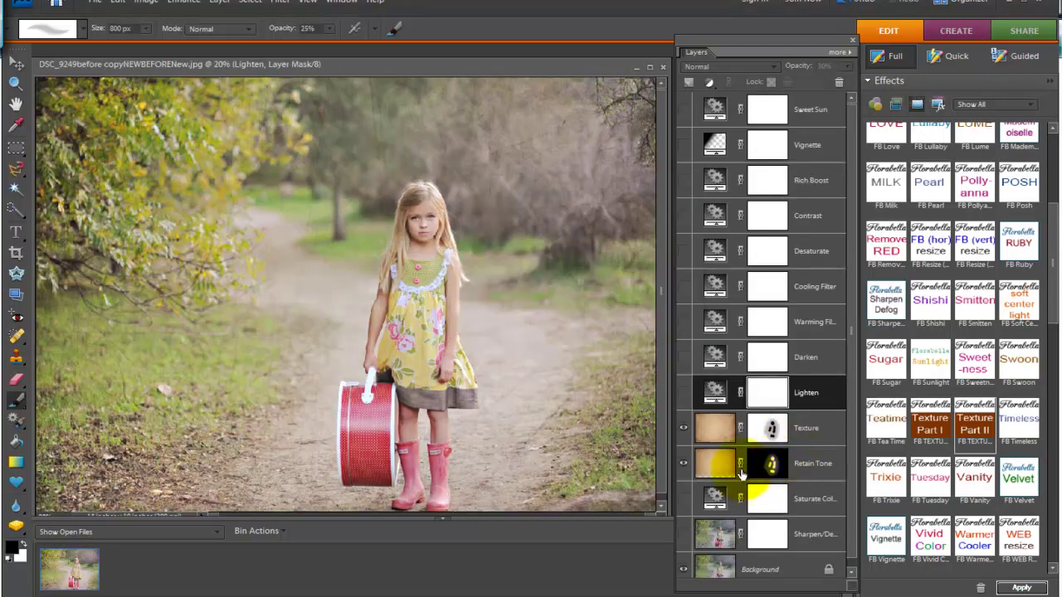
# Compare Retain Tone on and off, then set its opacity to 46%
pyautogui.click(685, 463)
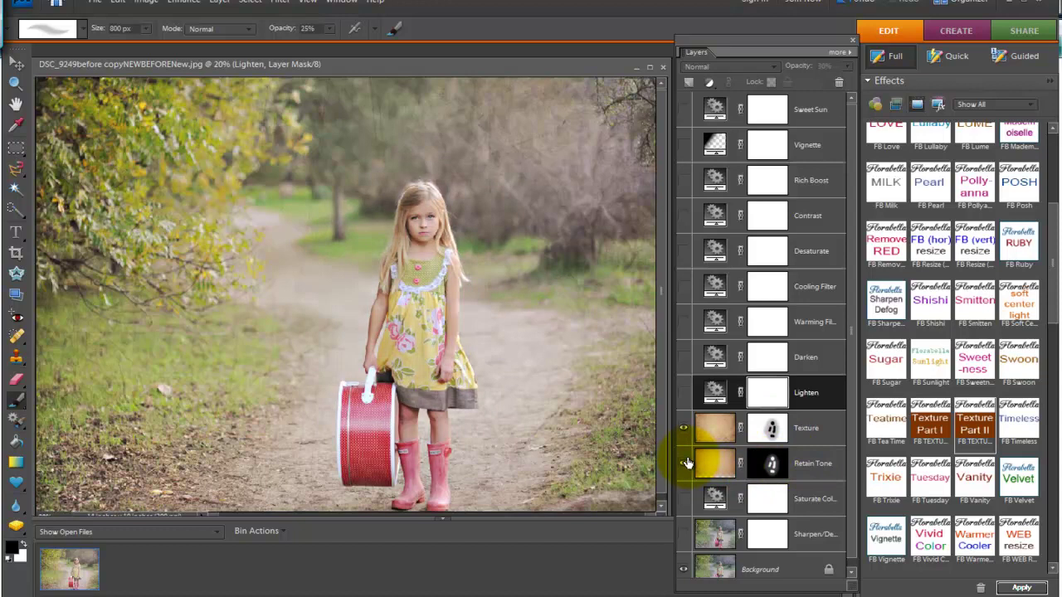
pyautogui.click(799, 429)
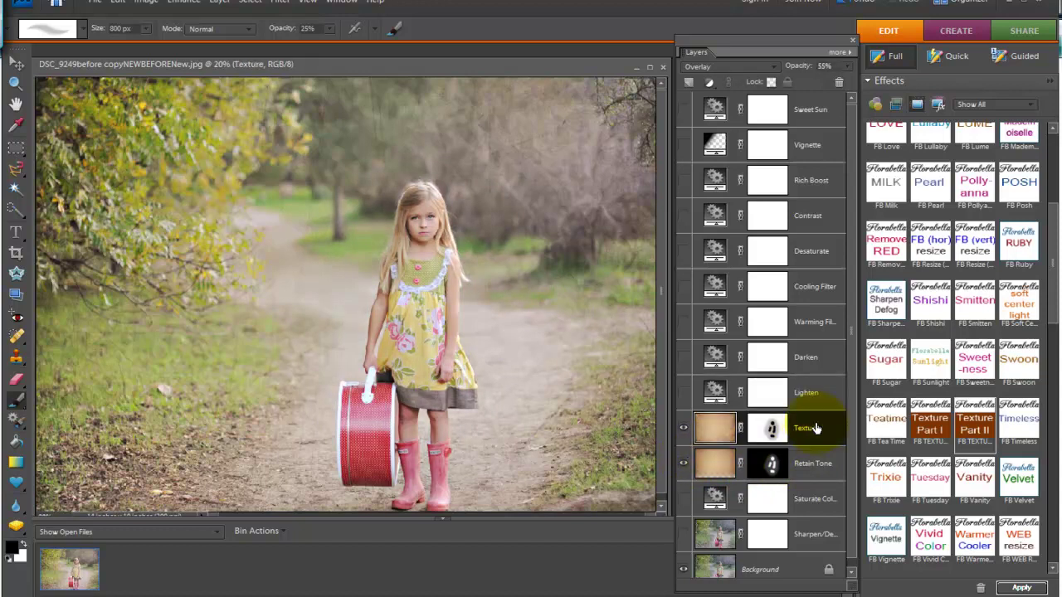
pyautogui.click(818, 470)
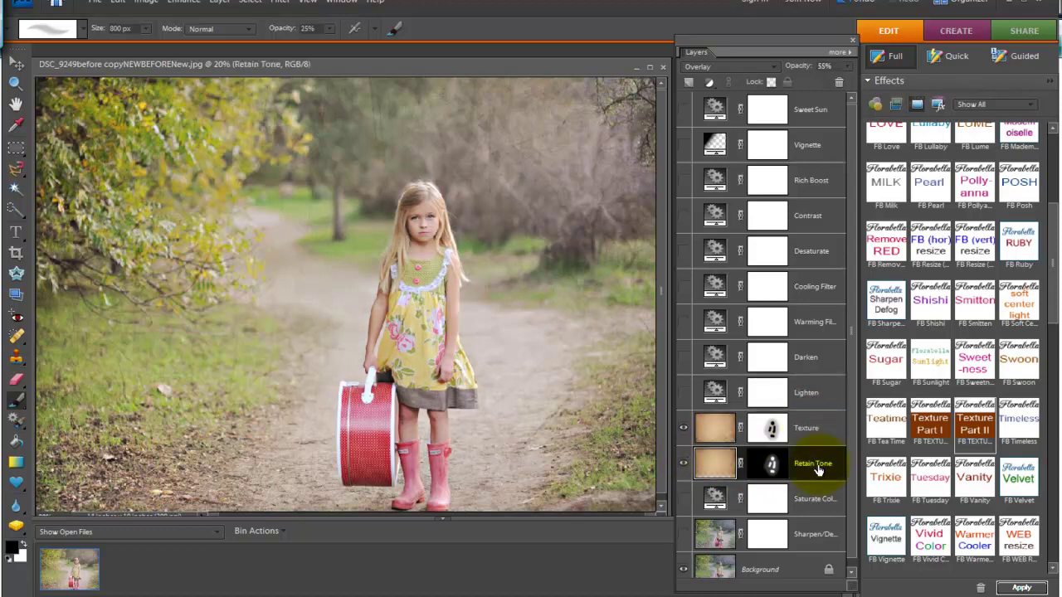
pyautogui.click(847, 67)
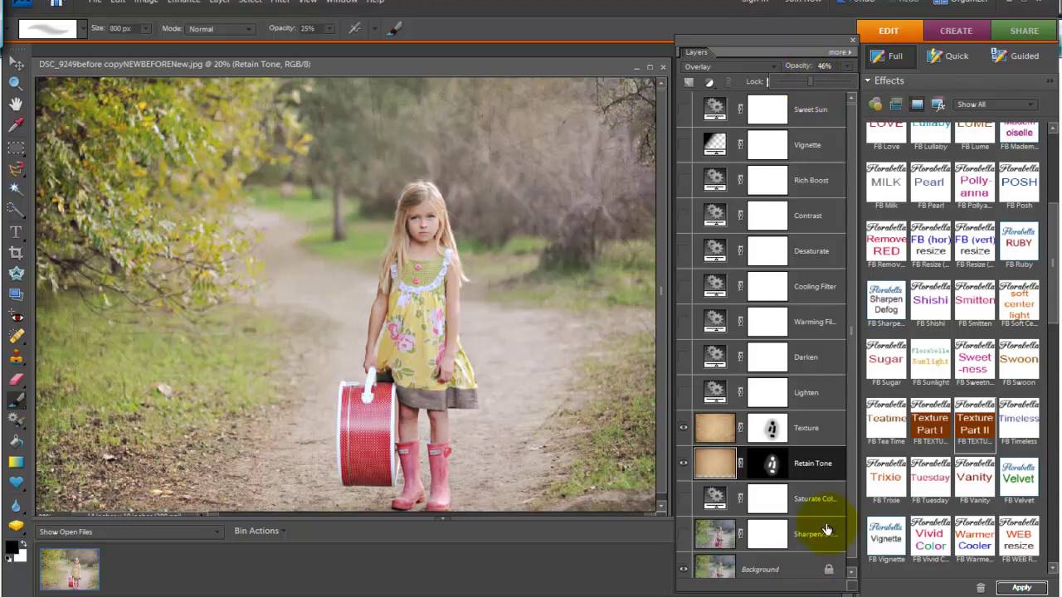
pyautogui.scroll(-1, 849, 519)
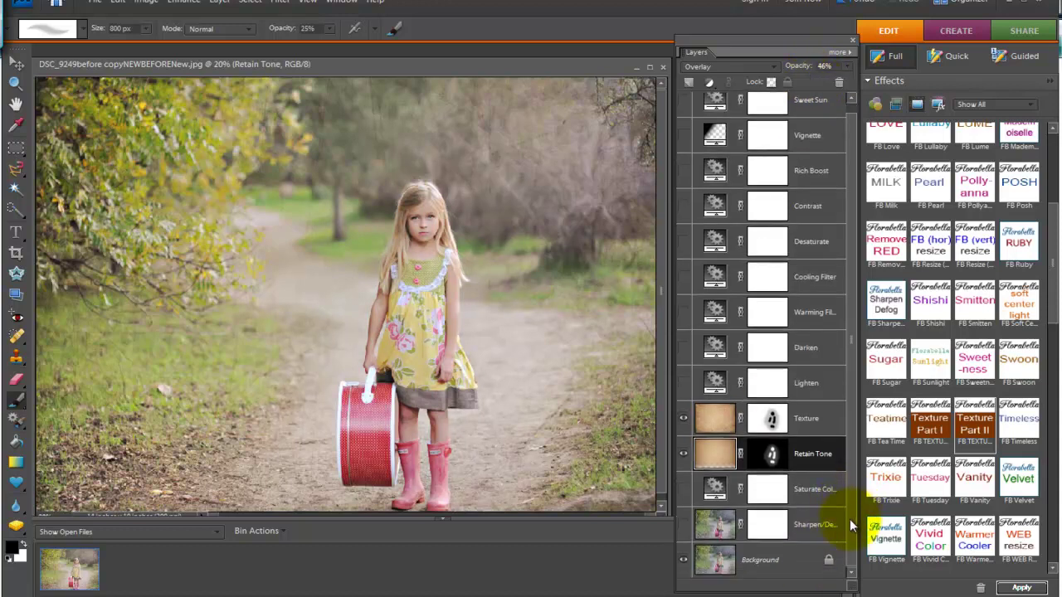
# Turn on Sharpen/Defog at 98% opacity, plus the Saturate and Lighten layers
pyautogui.click(682, 526)
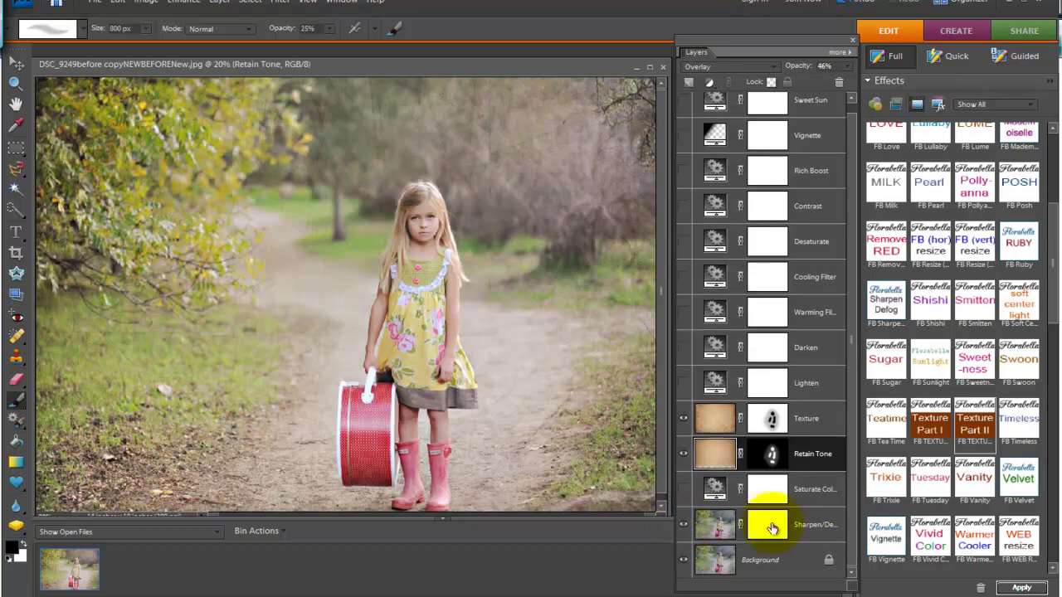
pyautogui.click(816, 526)
pyautogui.click(843, 65)
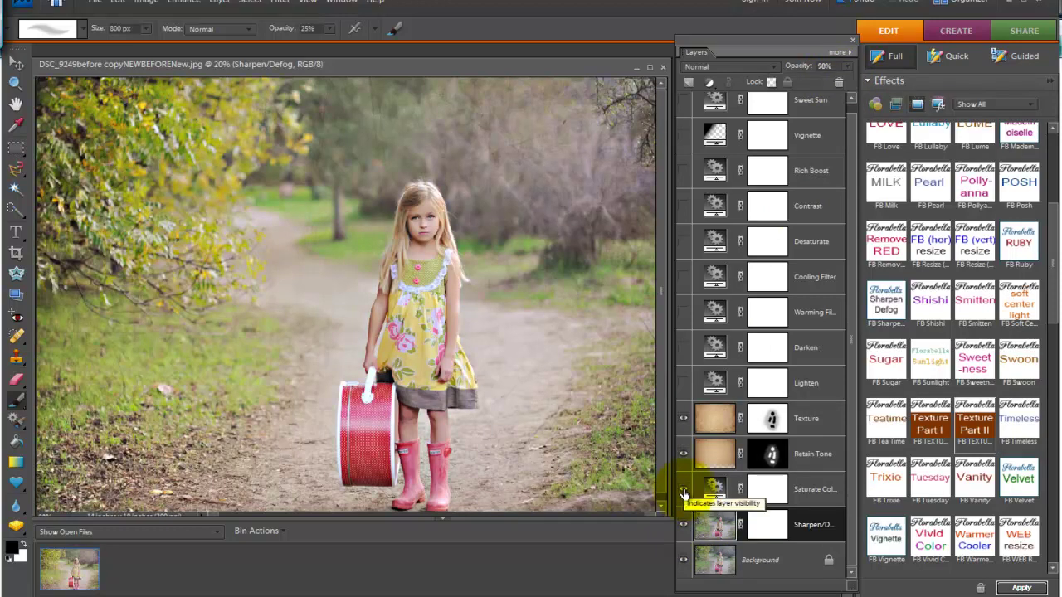
pyautogui.moveTo(390, 291); pyautogui.dragTo(418, 318)
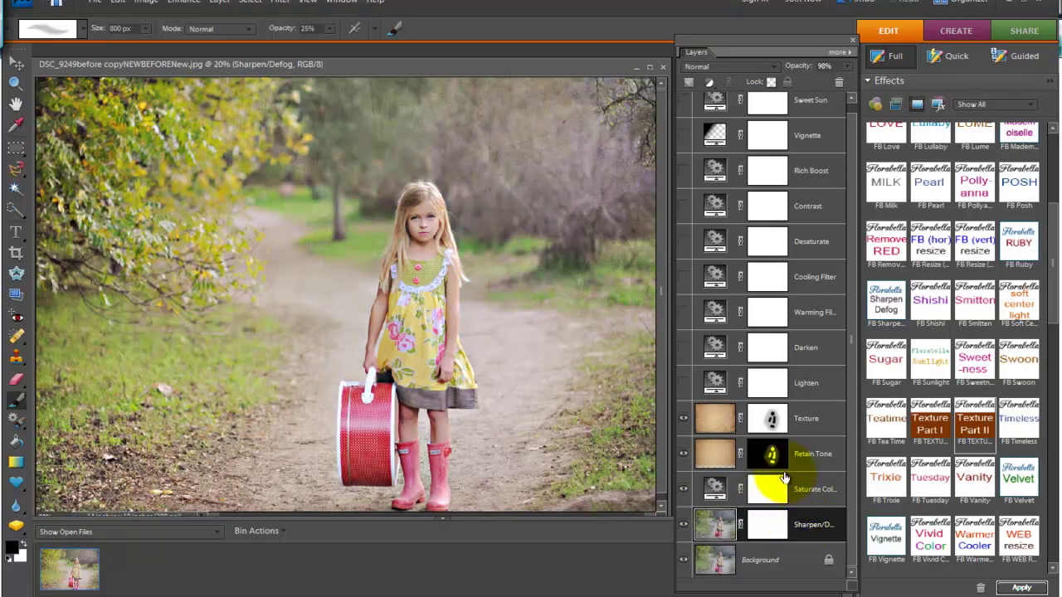
pyautogui.click(682, 382)
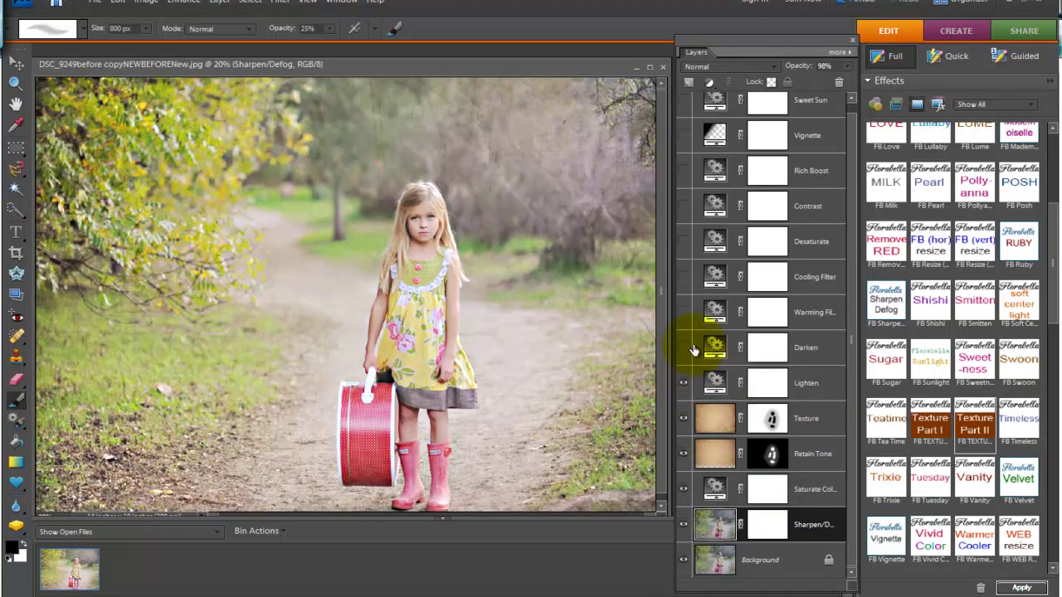
# Switch on the Contrast layer and set Rich Boost opacity to 13%
pyautogui.click(684, 206)
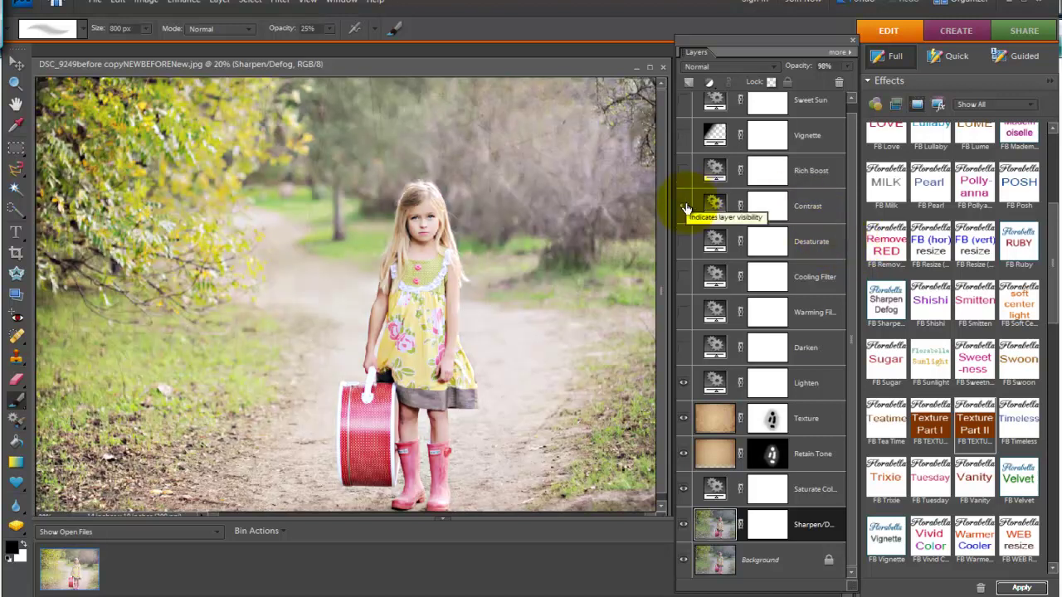
pyautogui.click(770, 208)
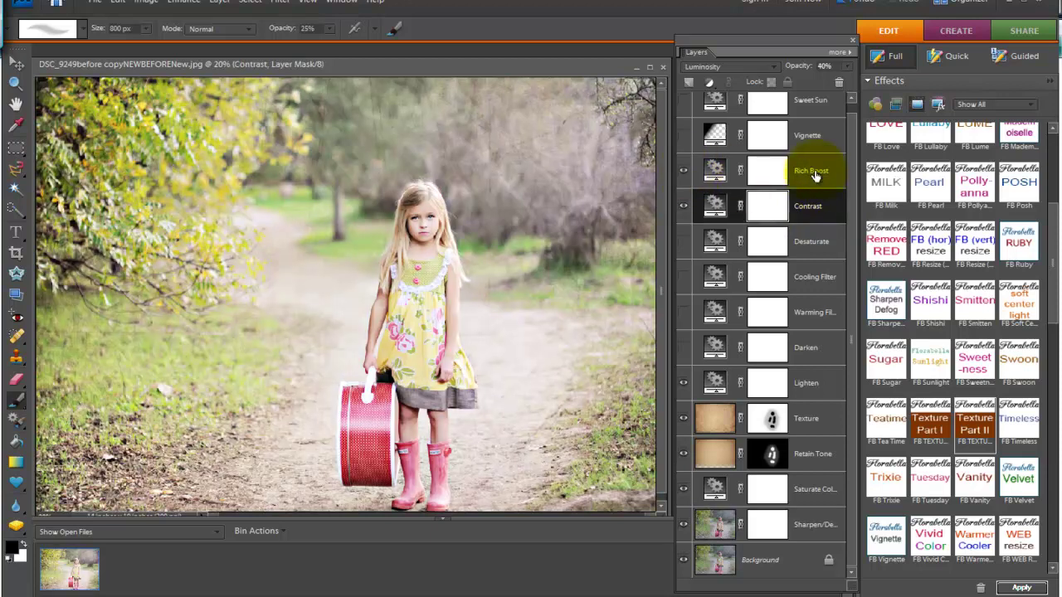
pyautogui.click(815, 175)
pyautogui.click(850, 65)
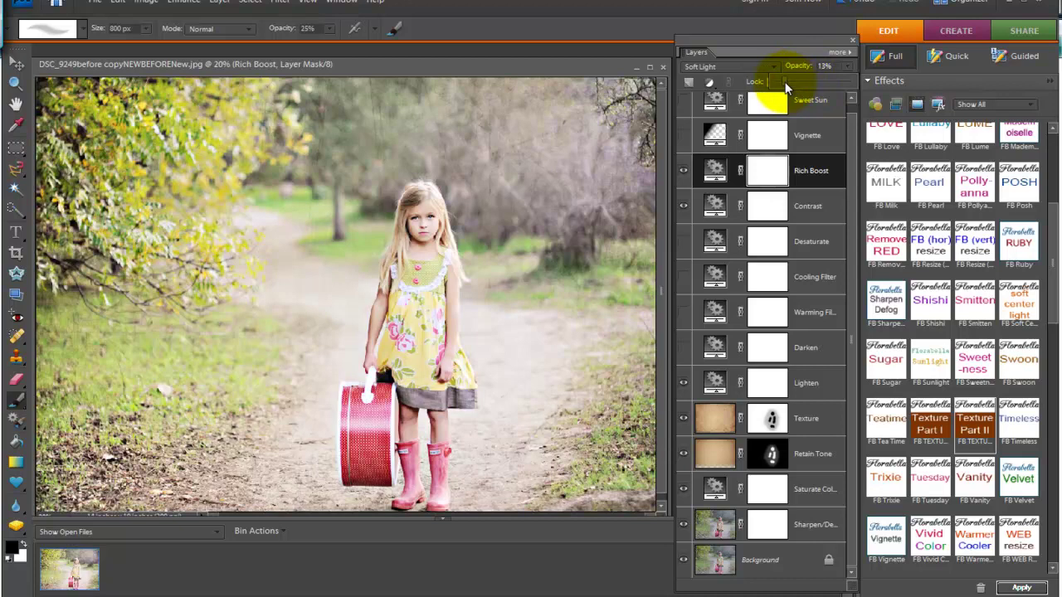
# Switch on the Vignette layer and raise its opacity to 53%
pyautogui.click(683, 135)
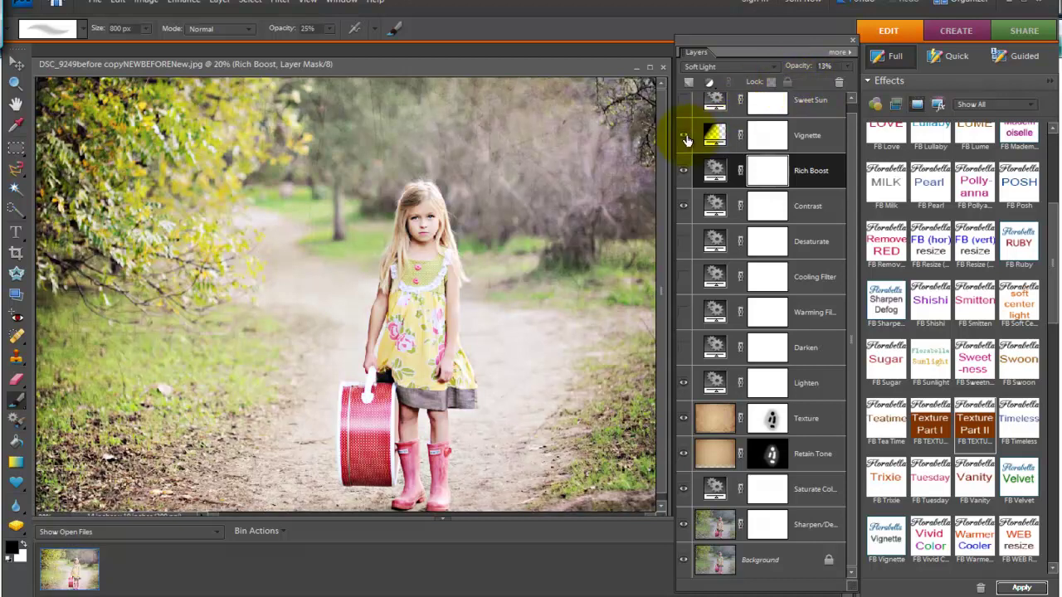
pyautogui.click(815, 143)
pyautogui.click(850, 66)
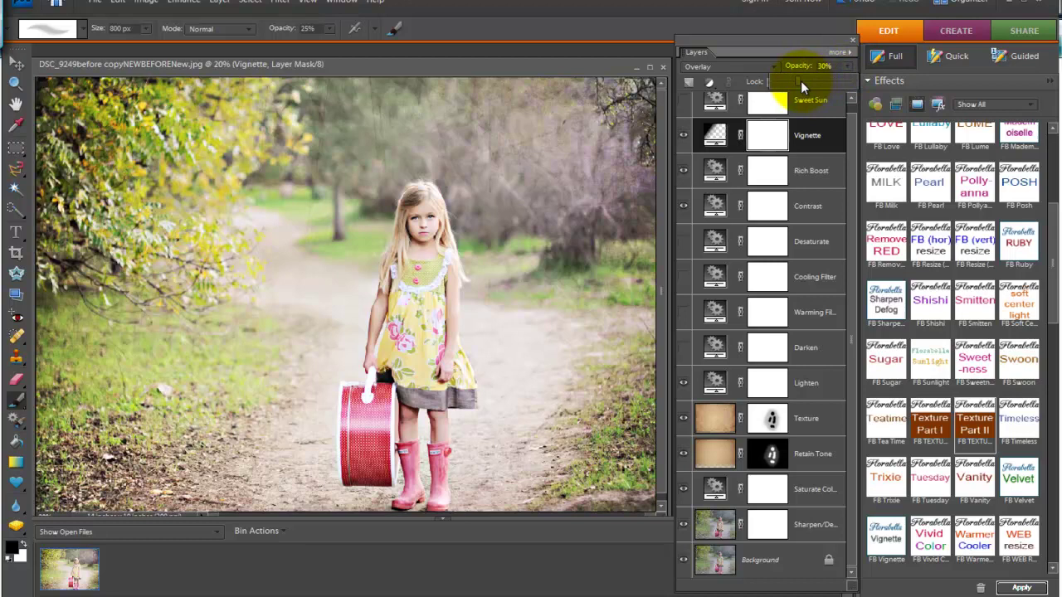
pyautogui.moveTo(800, 80); pyautogui.dragTo(812, 80)
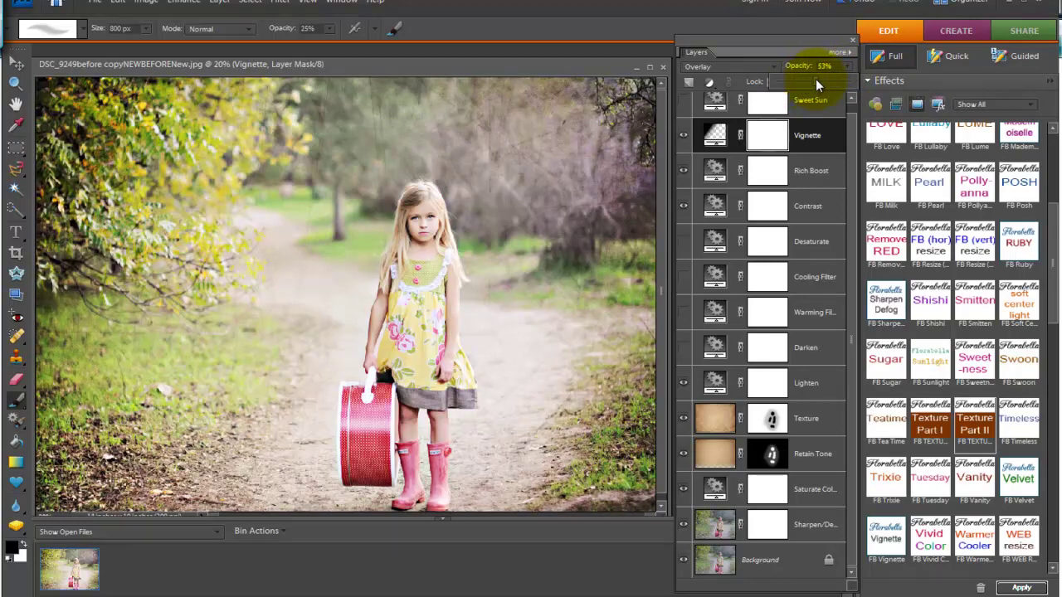
pyautogui.moveTo(815, 79); pyautogui.dragTo(815, 79)
pyautogui.moveTo(848, 121); pyautogui.dragTo(852, 111)
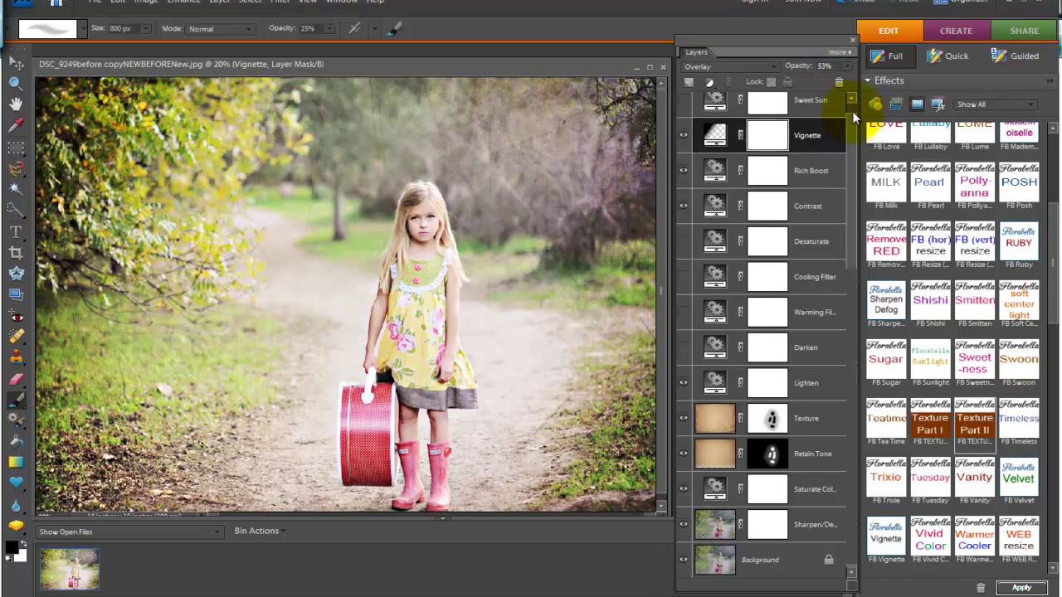
# Make the Sweet Sun layer visible and drop its opacity to 21% for a soft warm glow
pyautogui.click(688, 108)
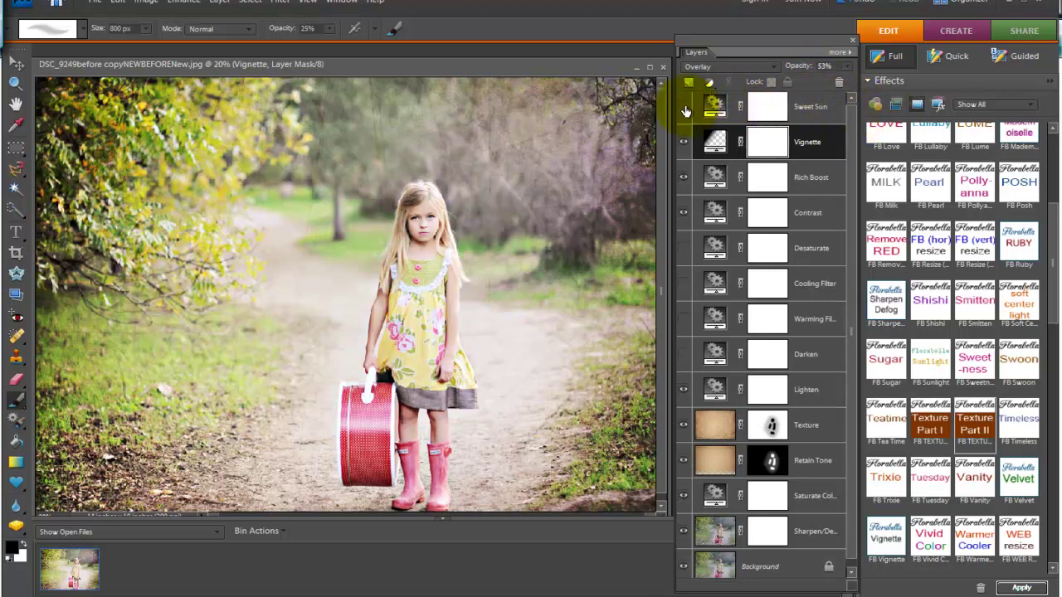
pyautogui.click(808, 107)
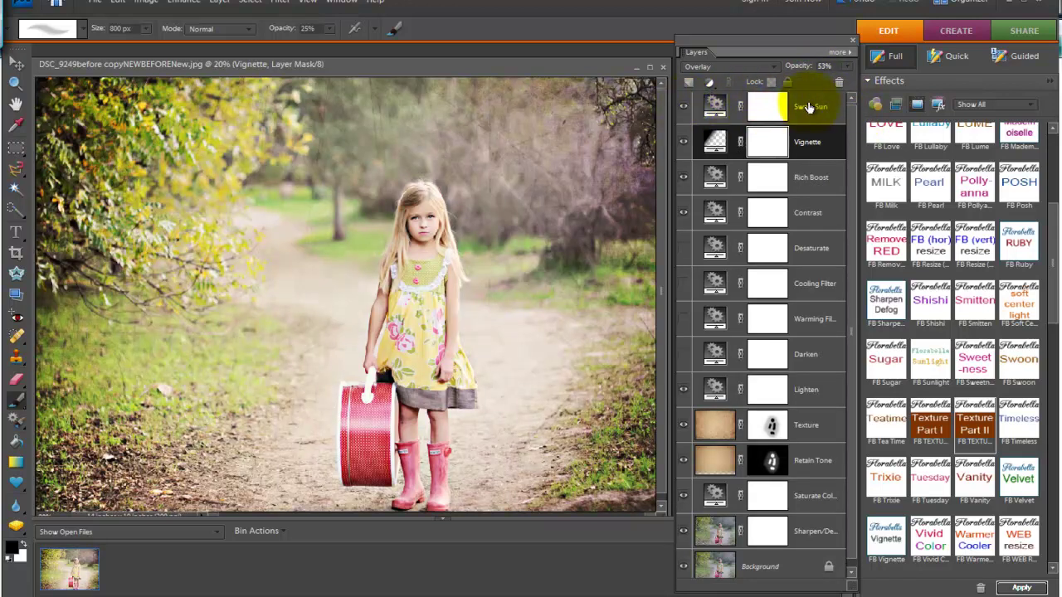
pyautogui.click(848, 66)
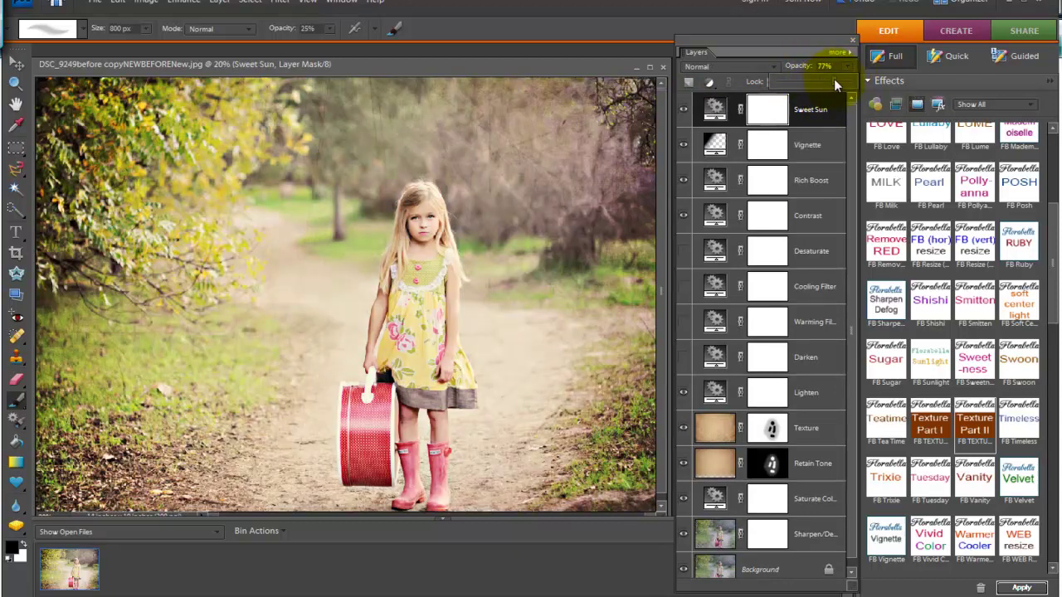
pyautogui.moveTo(833, 83); pyautogui.dragTo(827, 87)
pyautogui.moveTo(833, 85)
pyautogui.mouseDown()
pyautogui.moveTo(757, 91)
pyautogui.moveTo(783, 84)
pyautogui.mouseUp()
pyautogui.moveTo(849, 286); pyautogui.dragTo(840, 343)
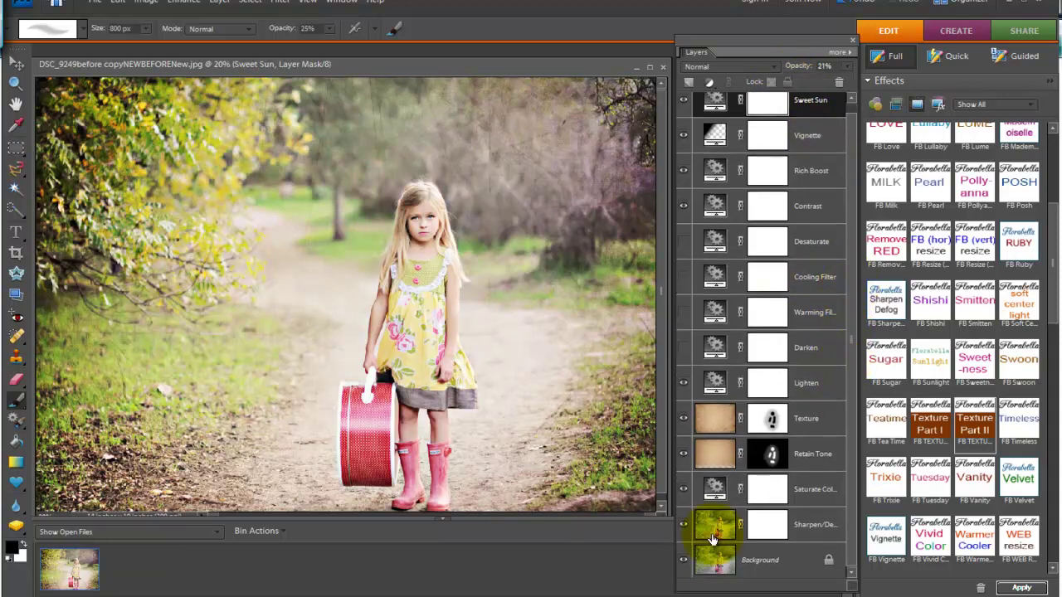
pyautogui.click(683, 561)
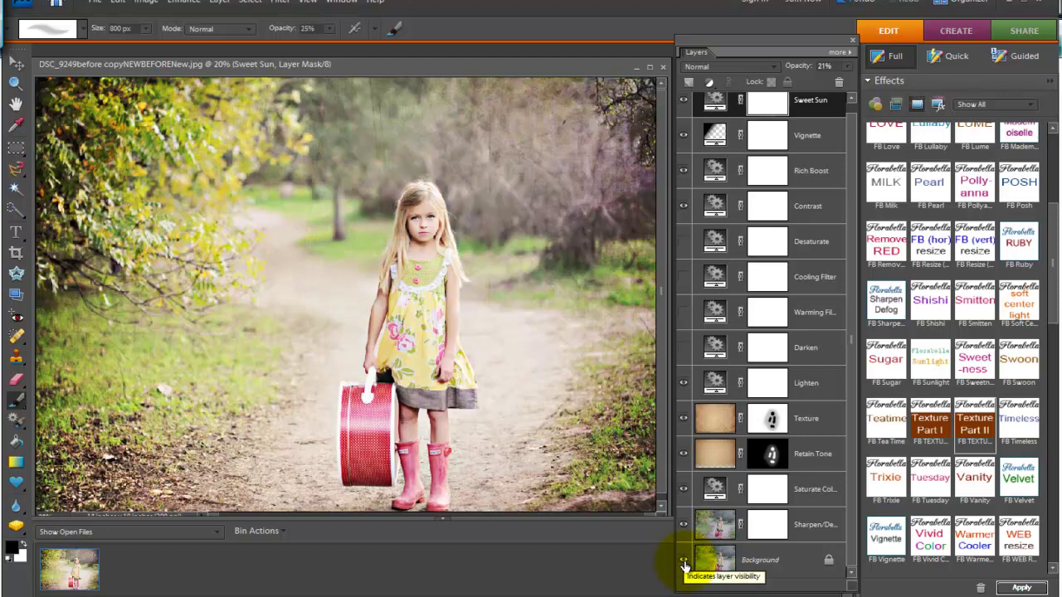
pyautogui.keyDown('alt'); pyautogui.click(685, 564); pyautogui.keyUp('alt')
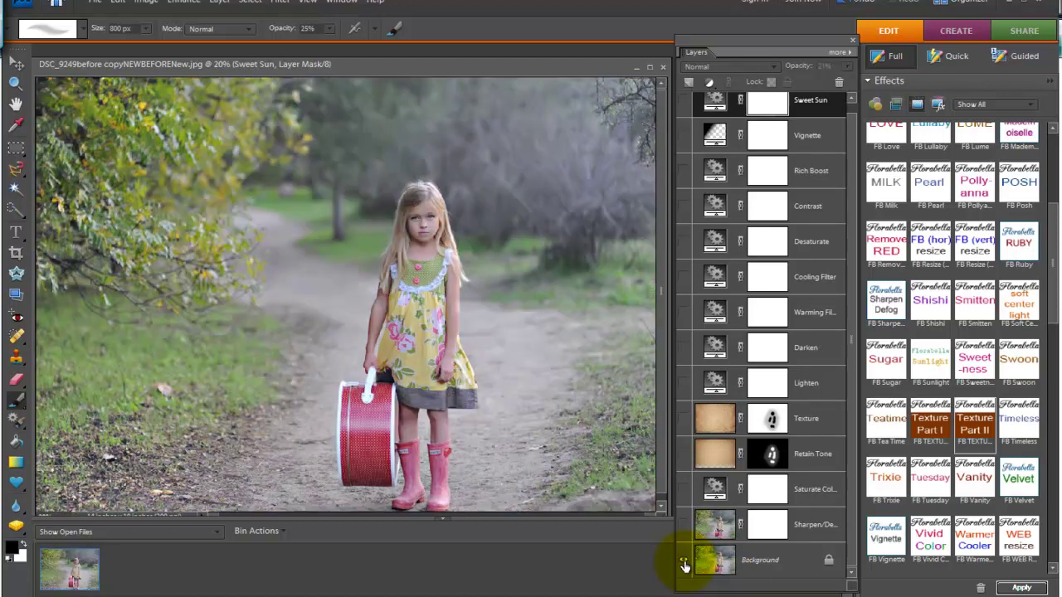
pyautogui.keyDown('alt'); pyautogui.click(684, 564); pyautogui.keyUp('alt')
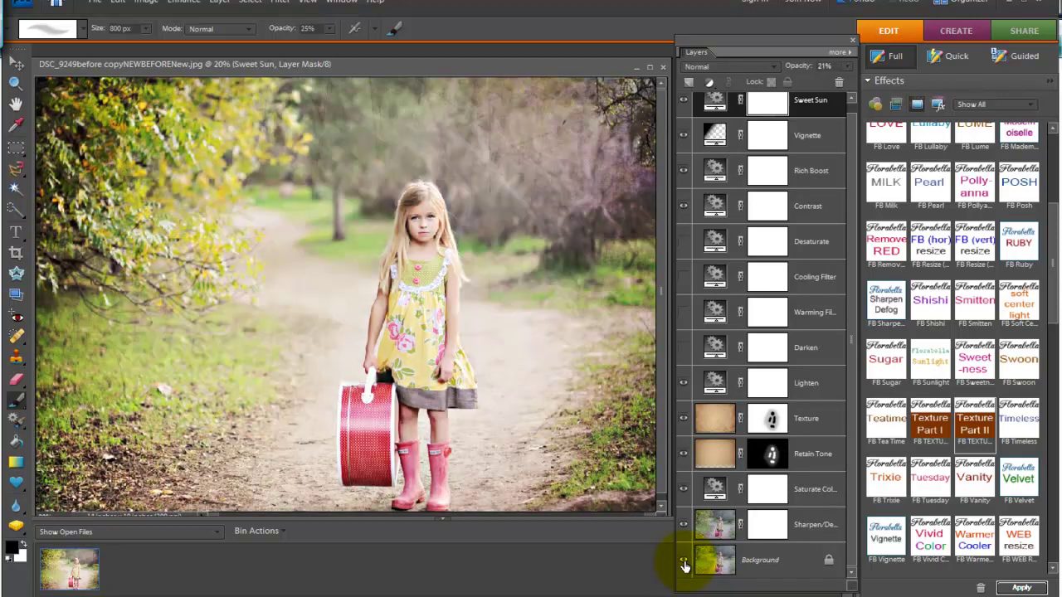